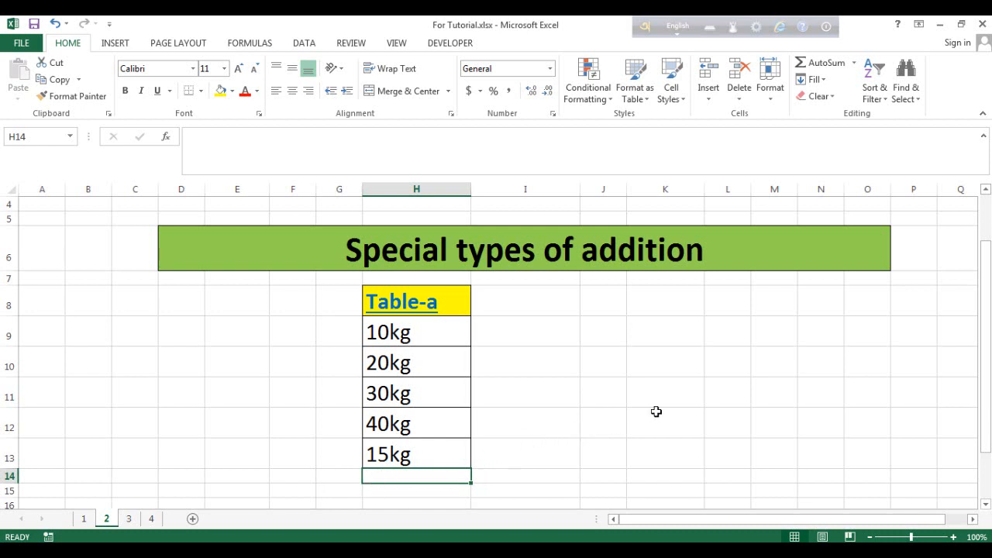
Try totalling the Table-a weights with =SUM(H9:H13) in cell H14 and clear that cell again
{"action": "type", "text": "=s"}
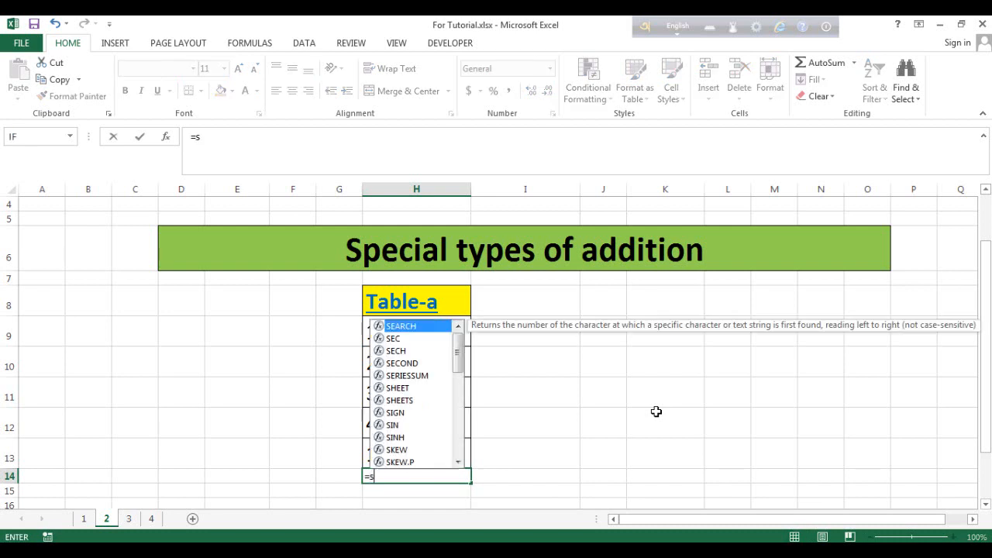
{"action": "type", "text": "um"}
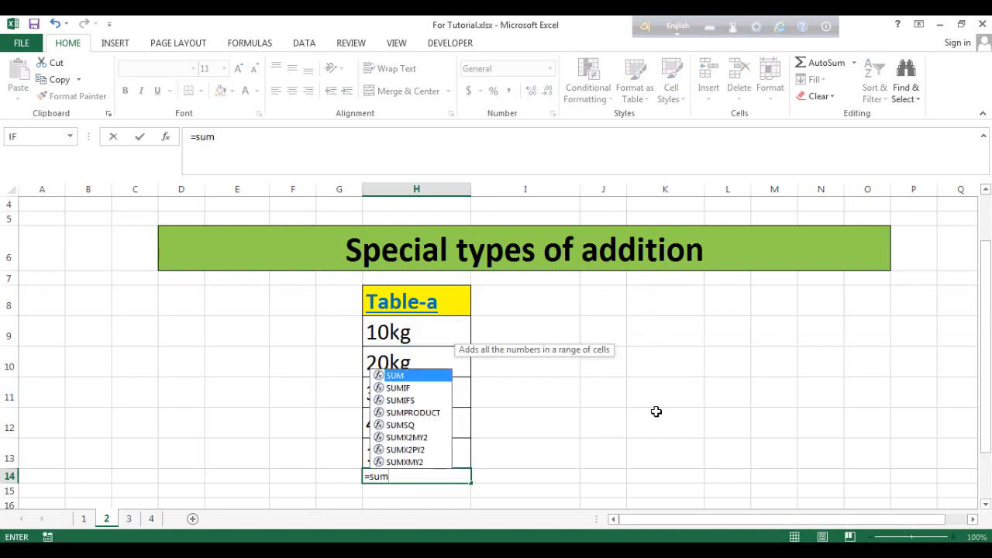
{"action": "type", "text": "("}
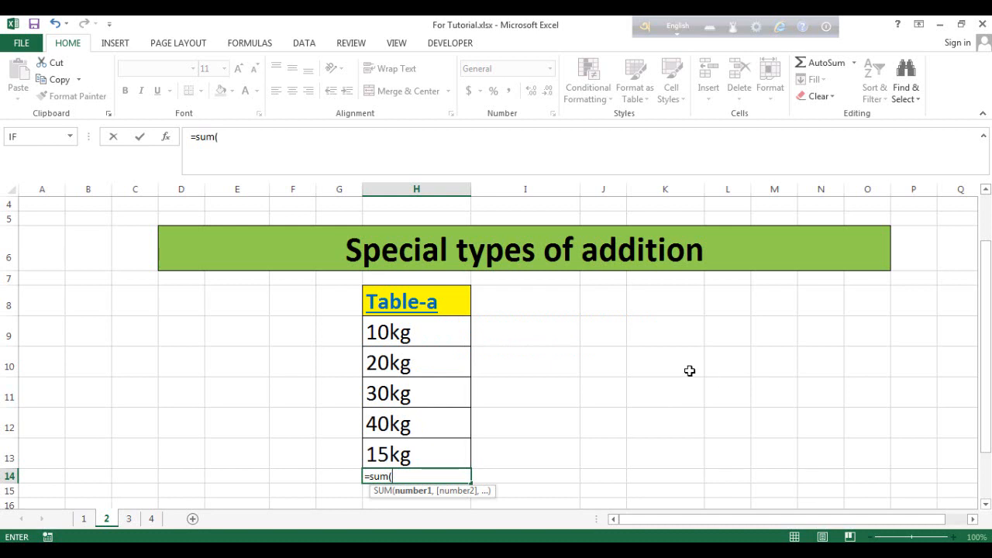
{"action": "left_click_drag", "start_coordinate": [423, 332], "coordinate": [422, 455]}
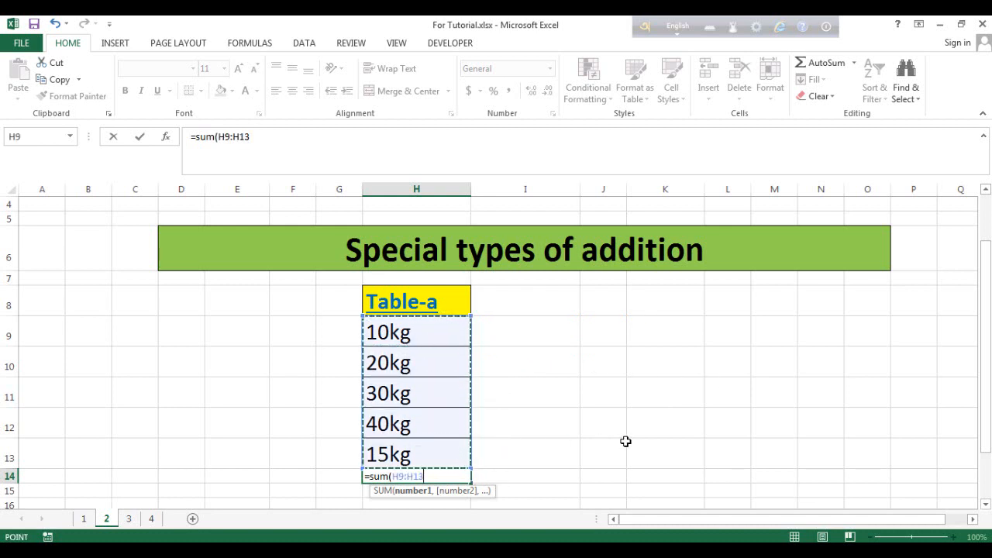
{"action": "type", "text": ")"}
{"action": "key", "text": "Return"}
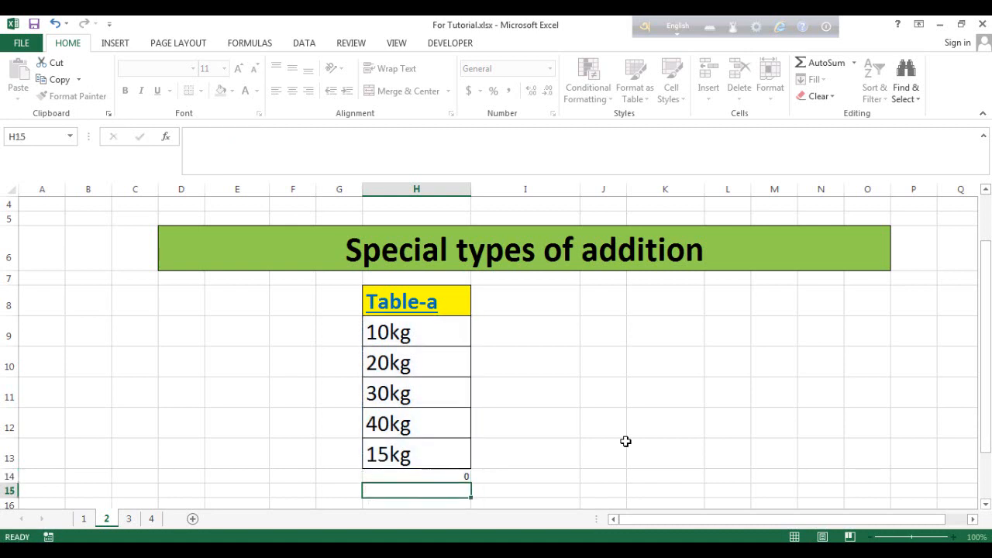
{"action": "left_click", "coordinate": [432, 478]}
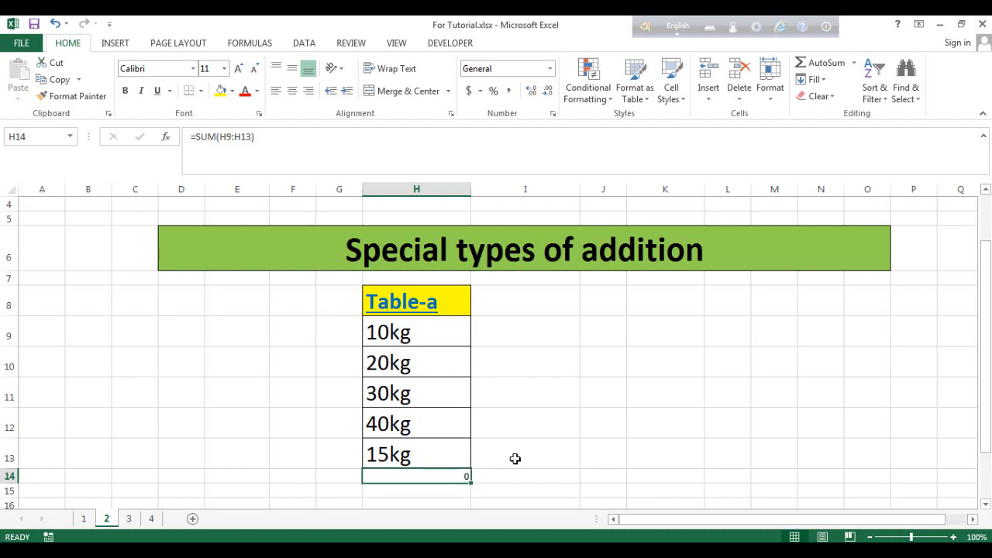
{"action": "key", "text": "Delete"}
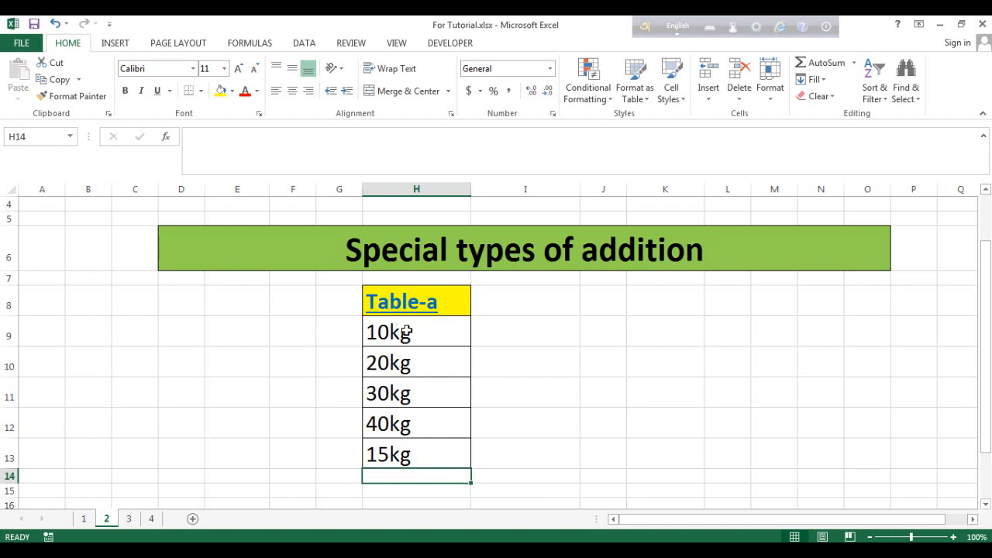
{"action": "left_click_drag", "start_coordinate": [406, 332], "coordinate": [405, 452]}
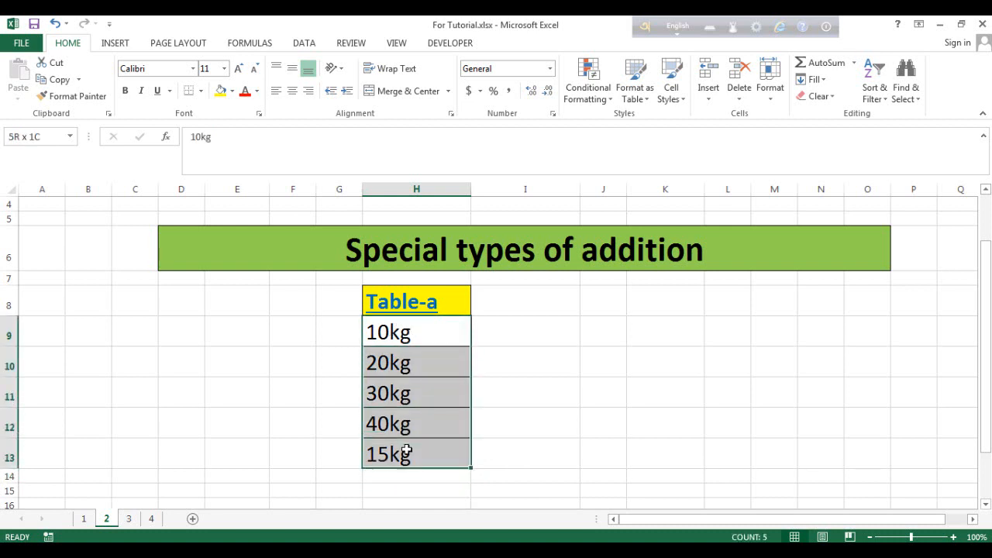
{"action": "left_click", "coordinate": [511, 330]}
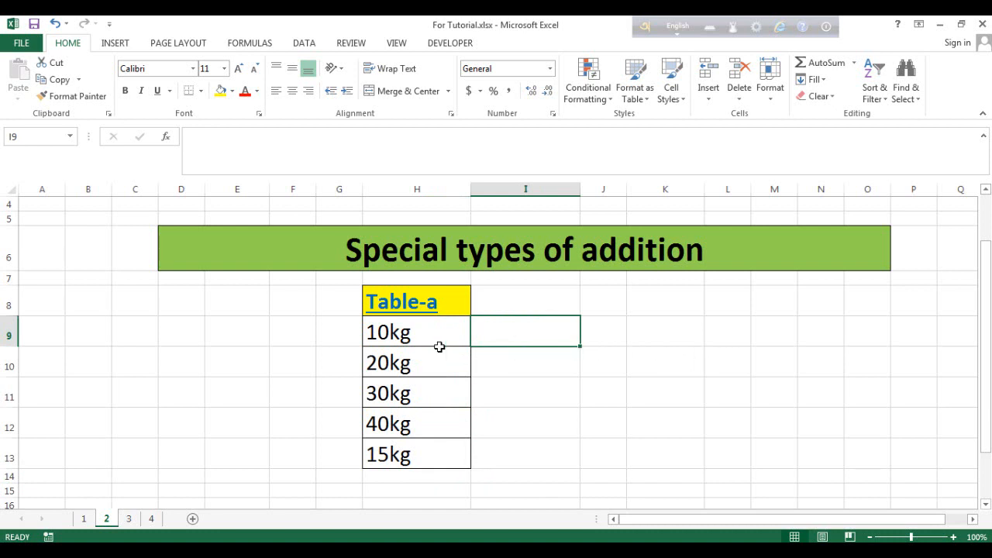
{"action": "left_click", "coordinate": [387, 474]}
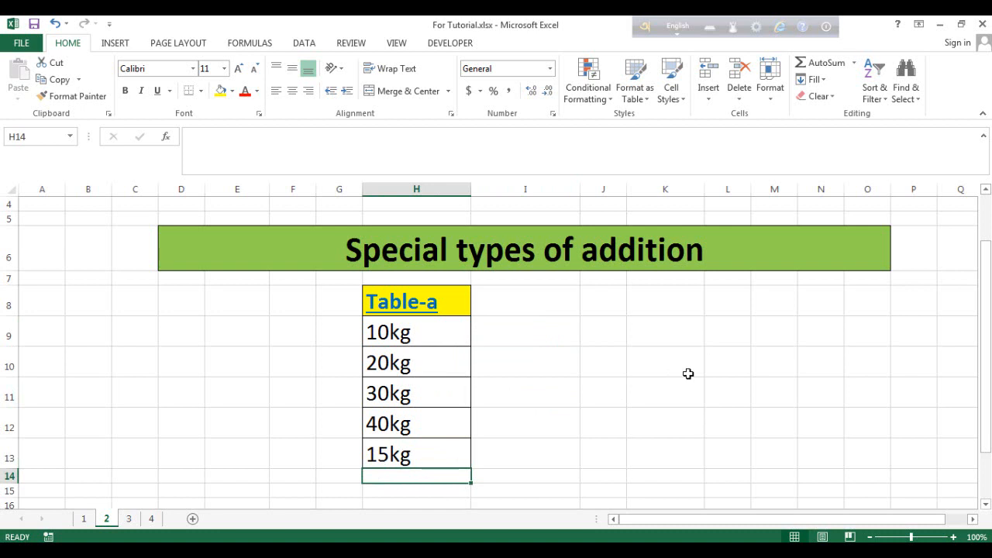
{"action": "left_click_drag", "start_coordinate": [391, 333], "coordinate": [423, 443]}
{"action": "left_click", "coordinate": [535, 332]}
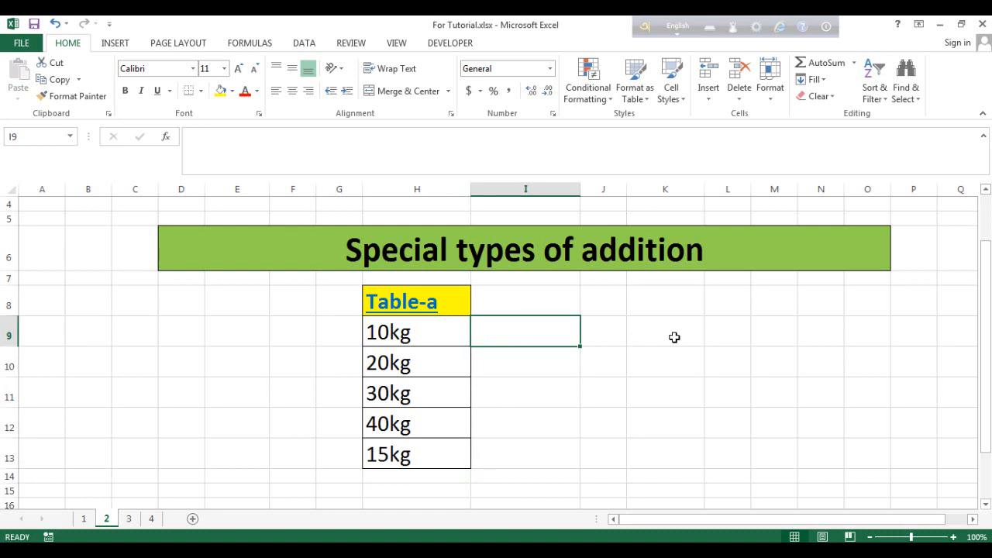
{"action": "left_click", "coordinate": [399, 333]}
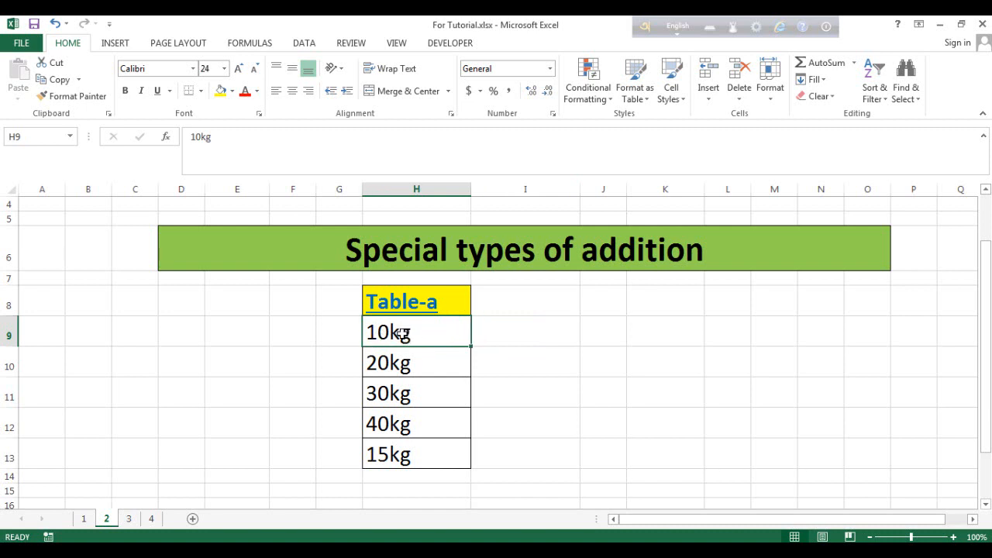
Enter the array formula =SUBSTITUTE(H9,"kg","")+0 in cell I9 to turn the first weight into a number
{"action": "left_click", "coordinate": [518, 334]}
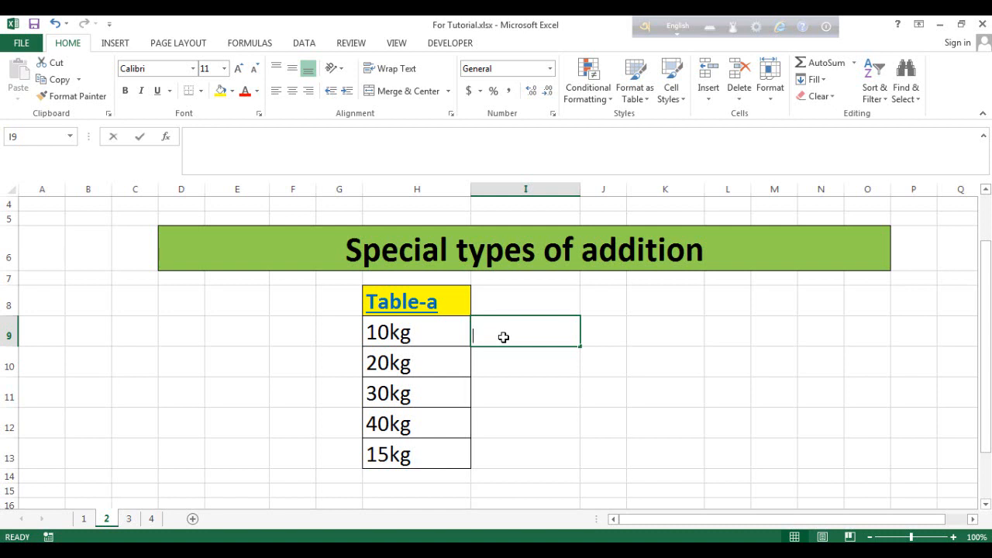
{"action": "type", "text": "=s"}
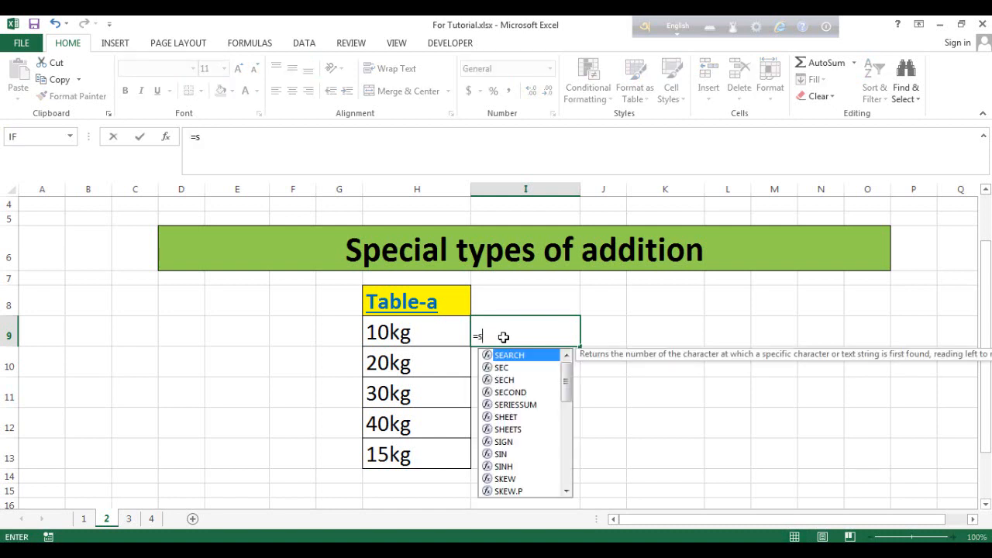
{"action": "type", "text": "ub"}
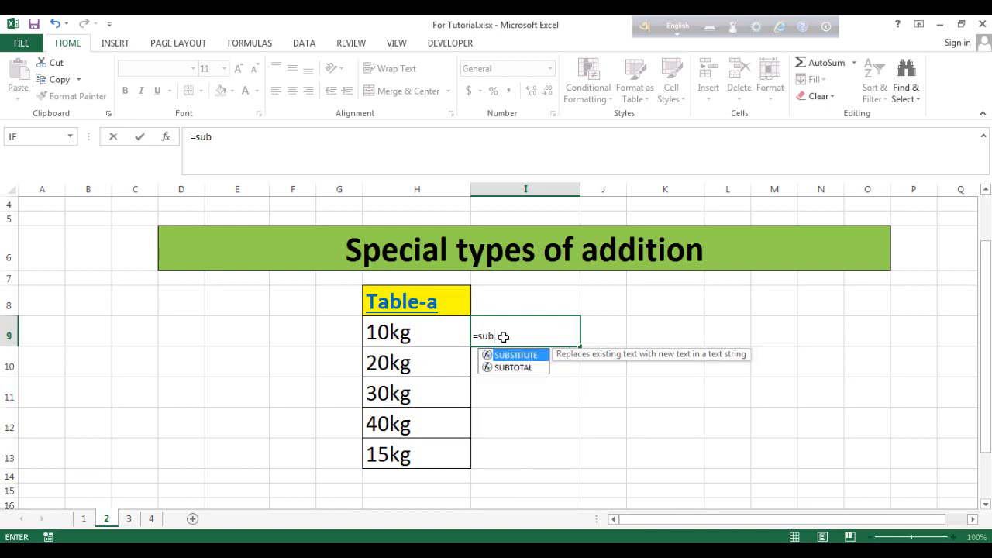
{"action": "type", "text": "s"}
{"action": "key", "text": "Tab"}
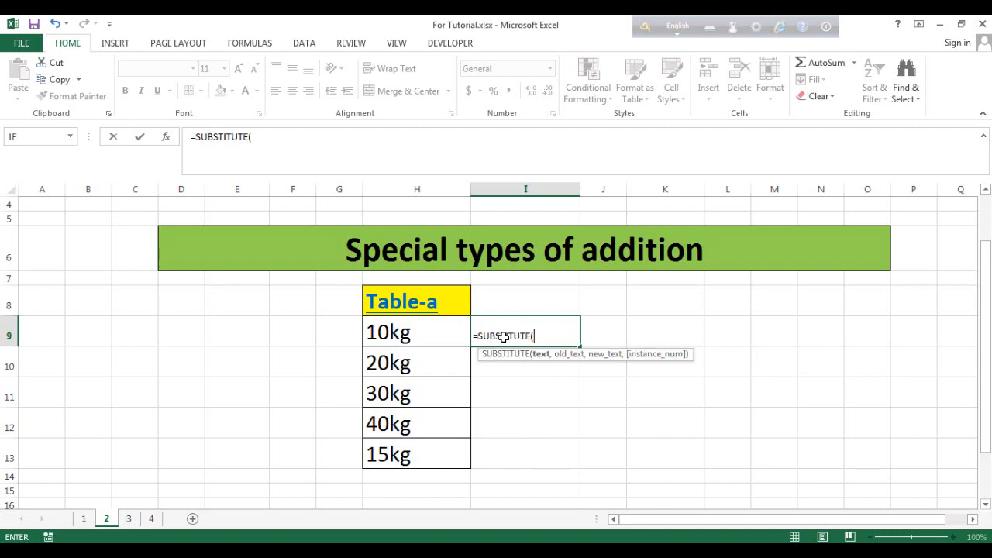
{"action": "left_click", "coordinate": [401, 333]}
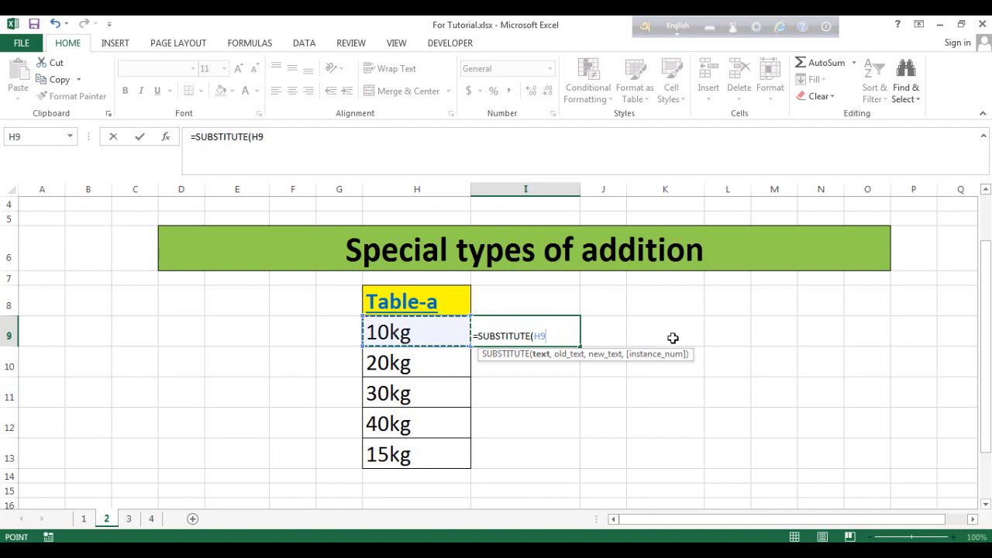
{"action": "type", "text": ","}
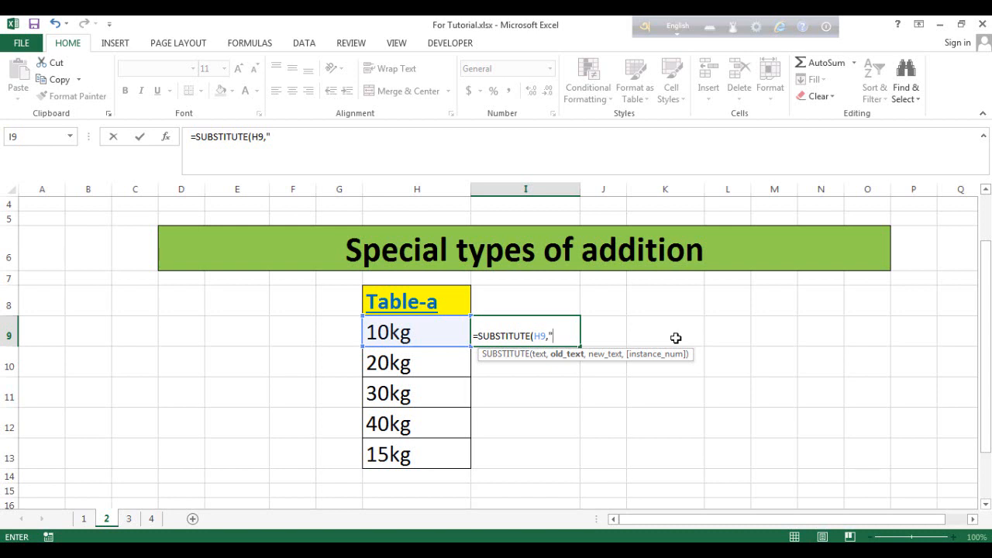
{"action": "type", "text": "\"kg\",\"\")+0"}
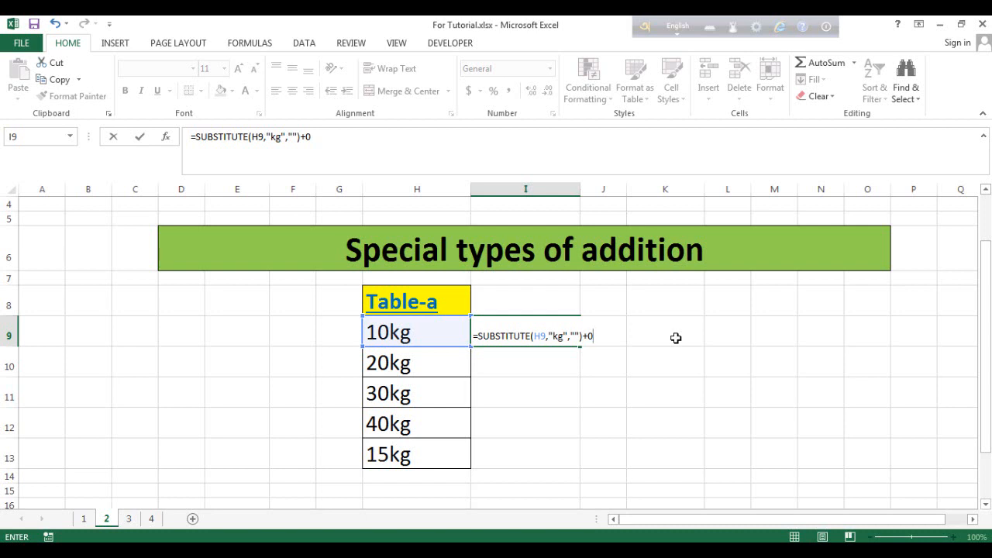
{"action": "key", "text": "ctrl+shift+Return"}
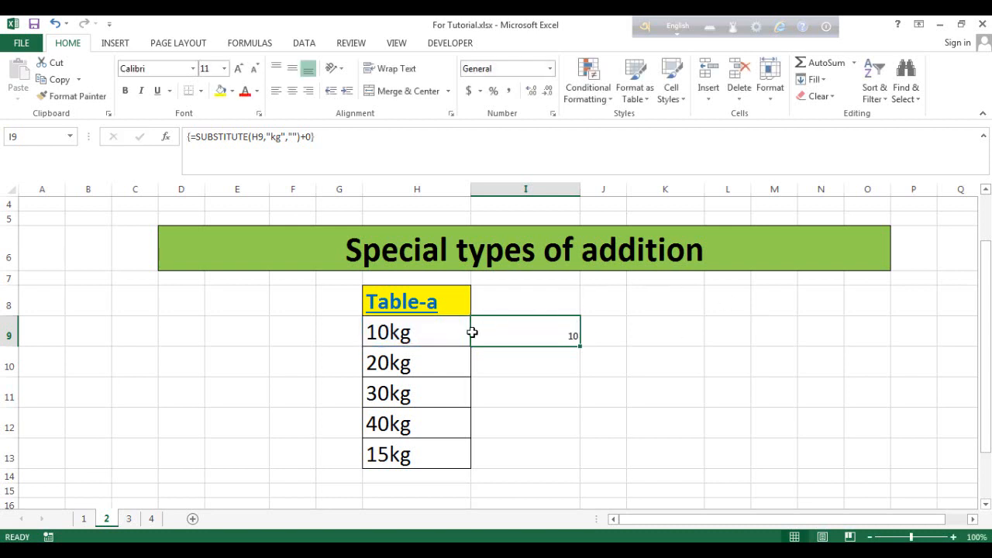
Fill the SUBSTITUTE formula from I9 down to I13, alongside the remaining Table-a weights
{"action": "left_click", "coordinate": [397, 332]}
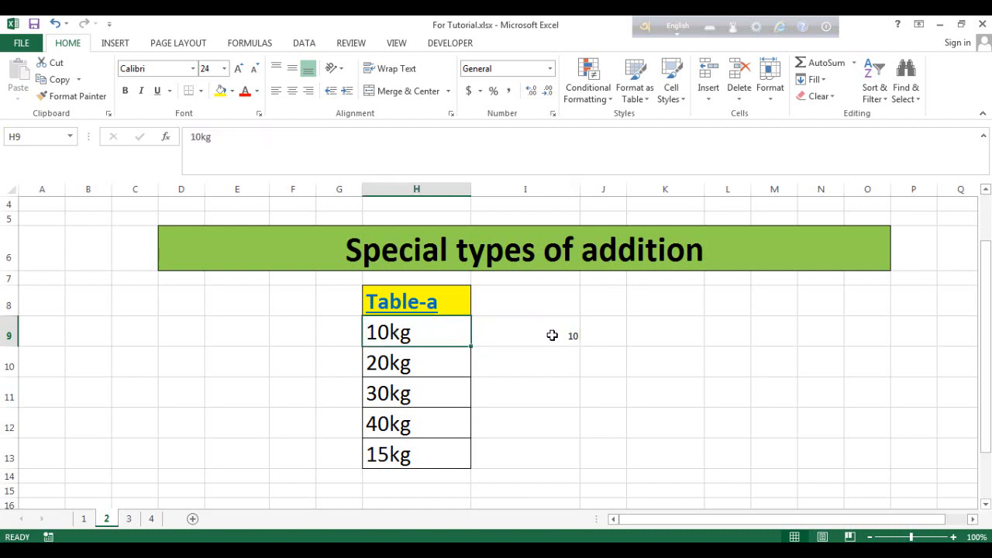
{"action": "left_click", "coordinate": [565, 335]}
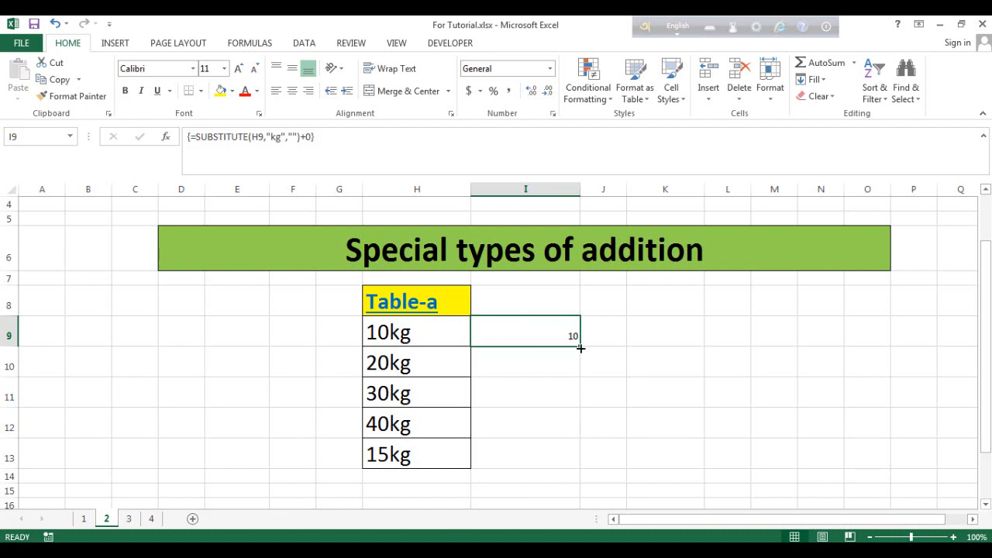
{"action": "left_click_drag", "start_coordinate": [580, 347], "coordinate": [569, 464]}
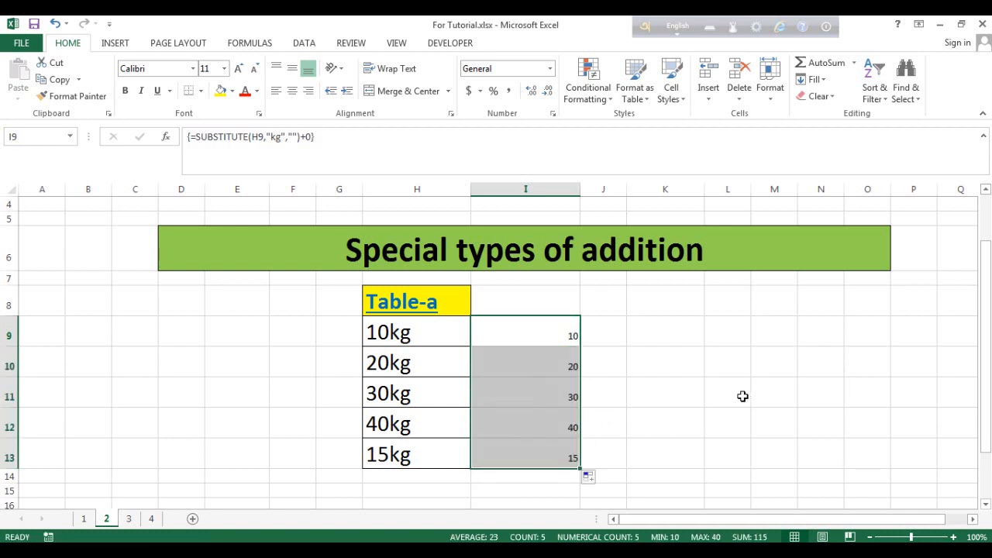
{"action": "left_click_drag", "start_coordinate": [434, 332], "coordinate": [462, 440]}
{"action": "left_click_drag", "start_coordinate": [563, 330], "coordinate": [545, 460]}
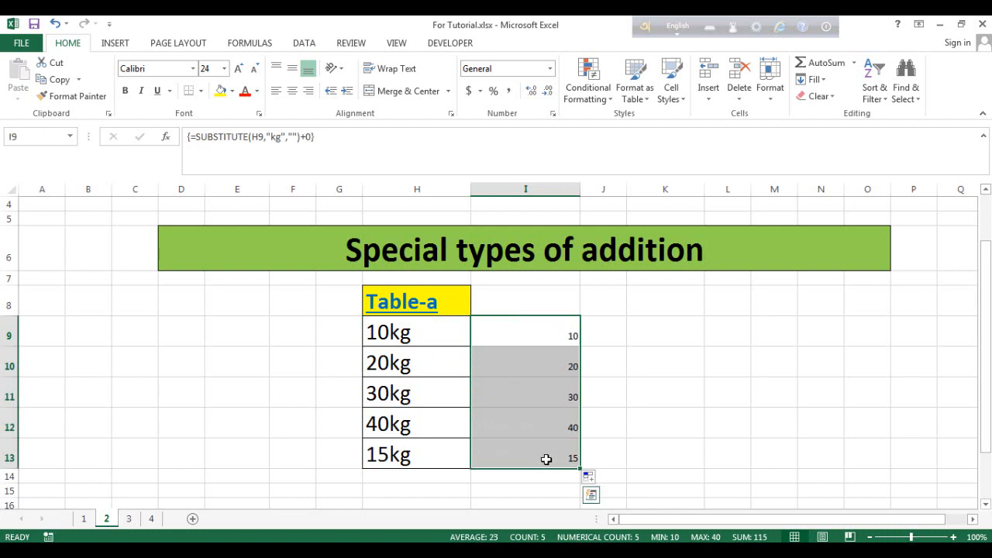
Total the extracted numbers in cell I14 with the formula =SUM(I9:I13)
{"action": "left_click", "coordinate": [504, 476]}
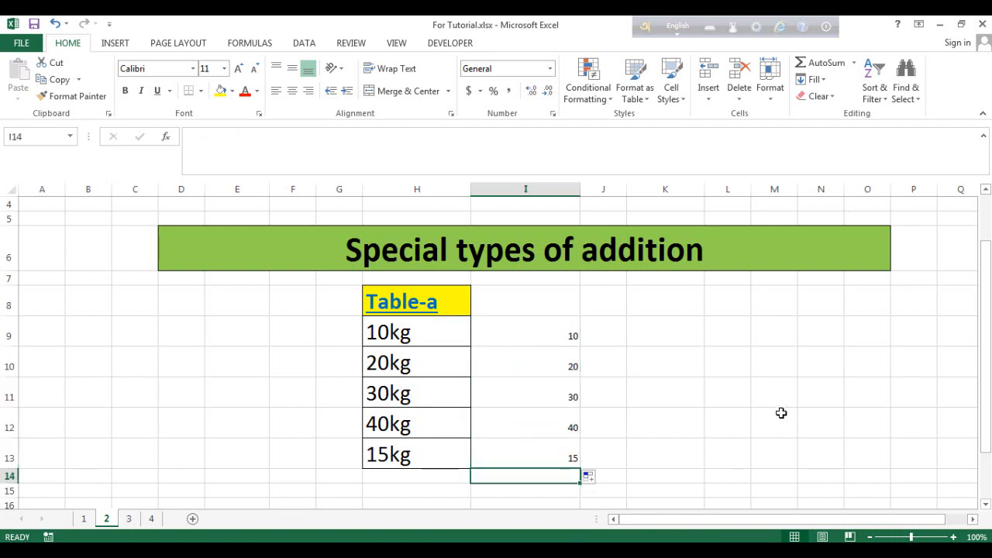
{"action": "type", "text": "="}
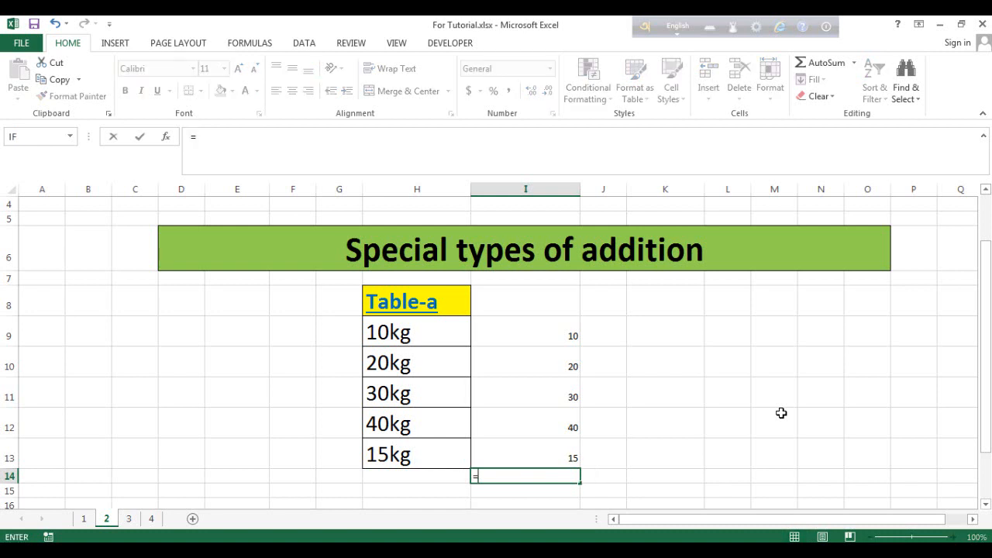
{"action": "type", "text": "sum"}
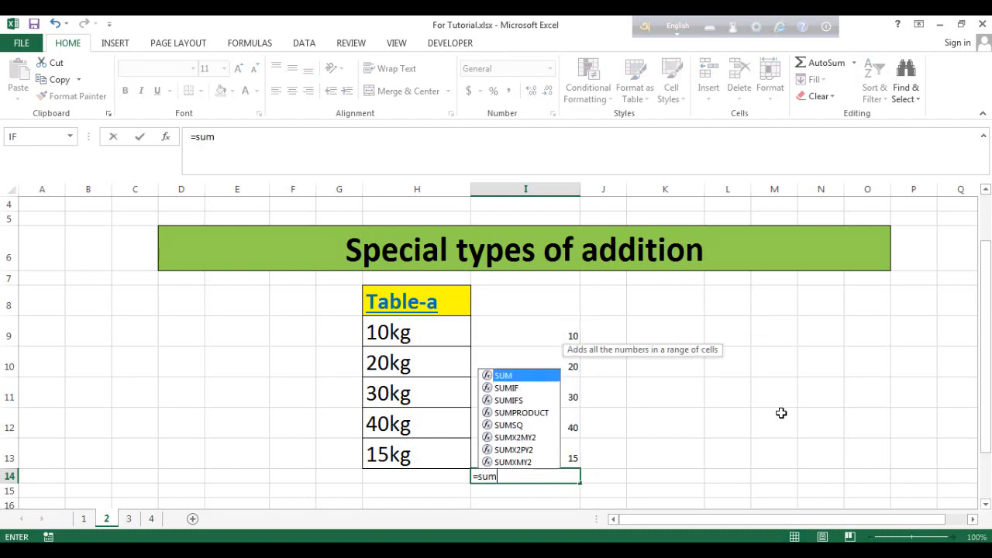
{"action": "type", "text": "("}
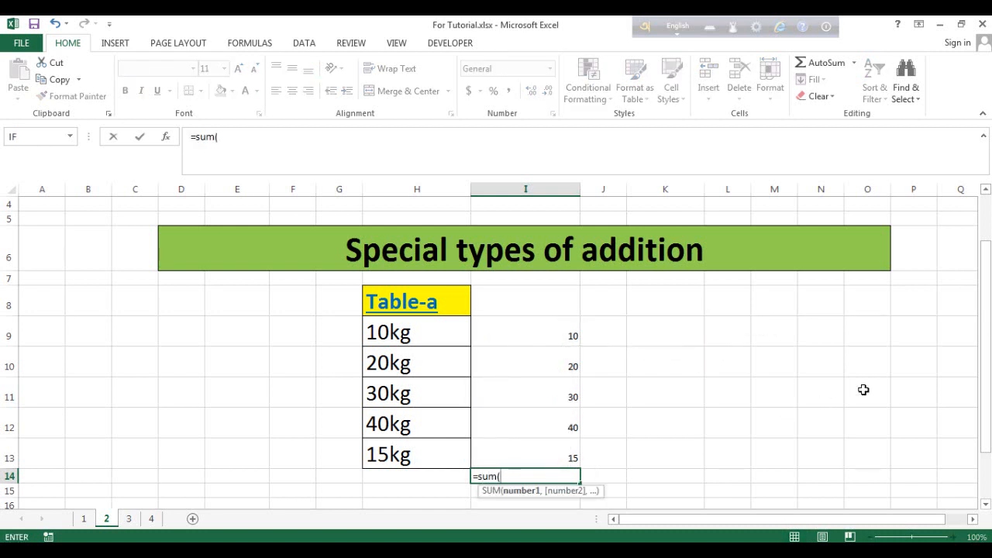
{"action": "left_click_drag", "start_coordinate": [565, 336], "coordinate": [545, 470]}
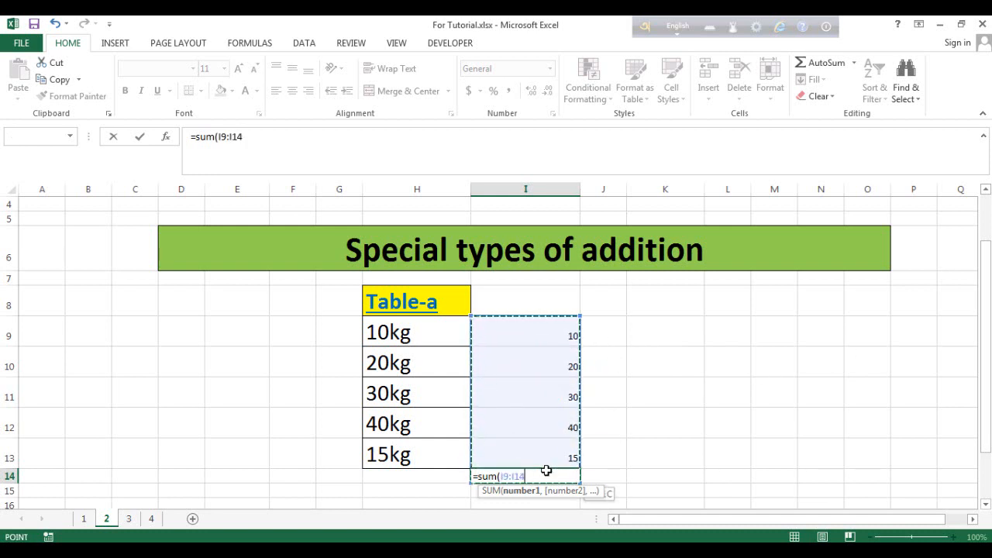
{"action": "left_click", "coordinate": [651, 382]}
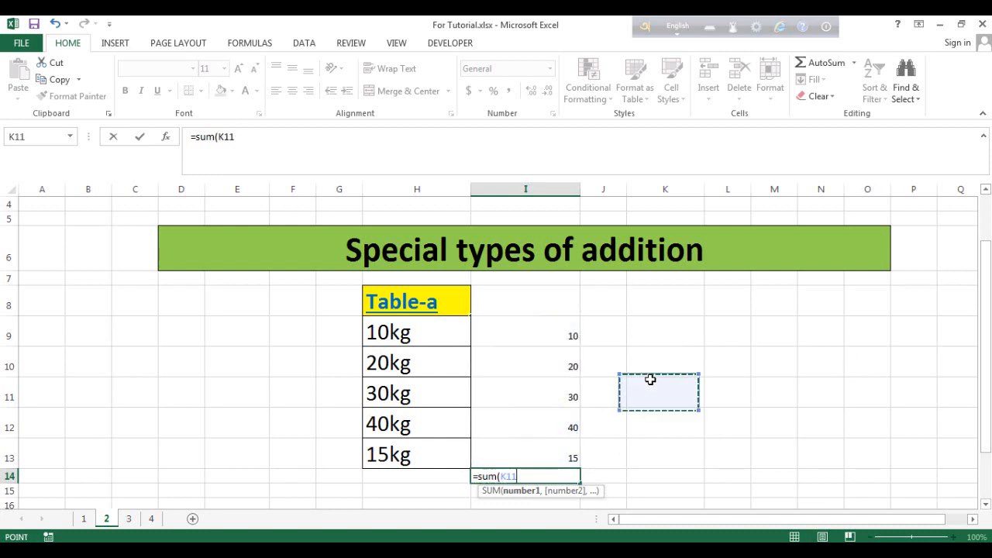
{"action": "left_click", "coordinate": [554, 335]}
{"action": "left_click_drag", "start_coordinate": [554, 334], "coordinate": [538, 442]}
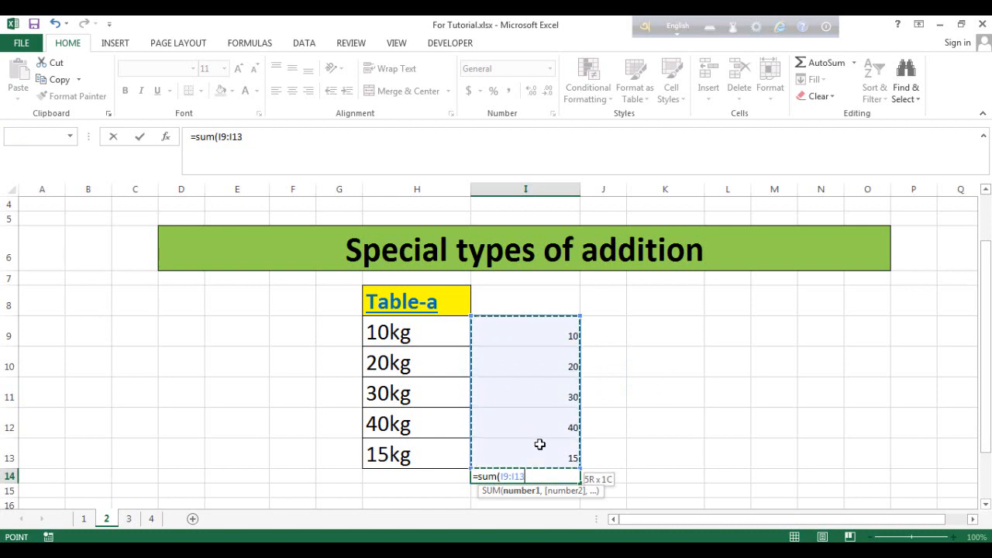
{"action": "type", "text": ")"}
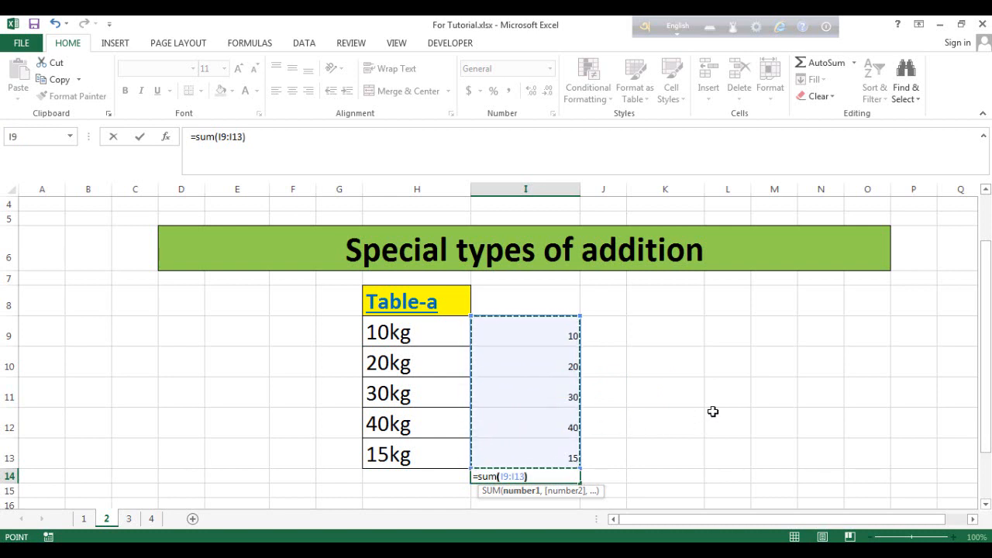
{"action": "key", "text": "Return"}
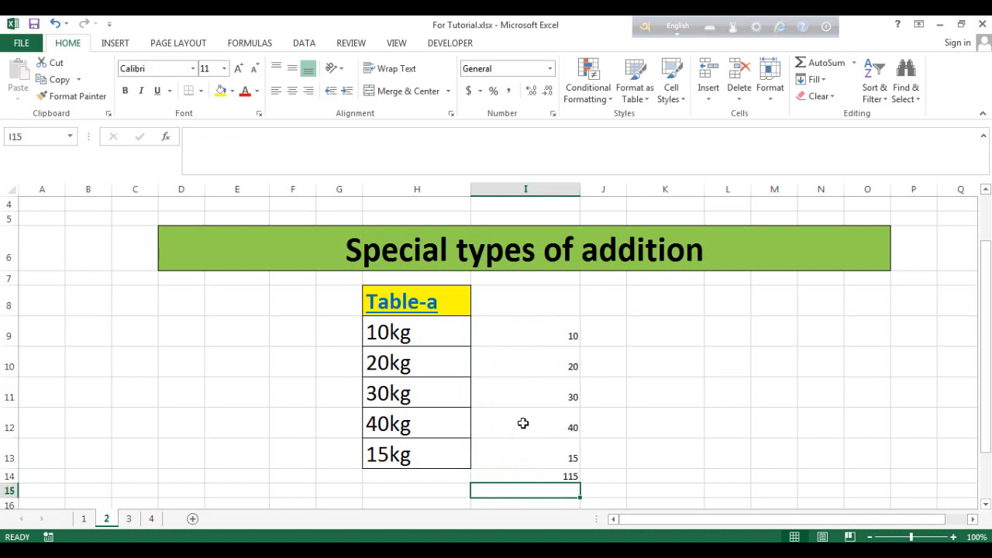
{"action": "left_click", "coordinate": [556, 477]}
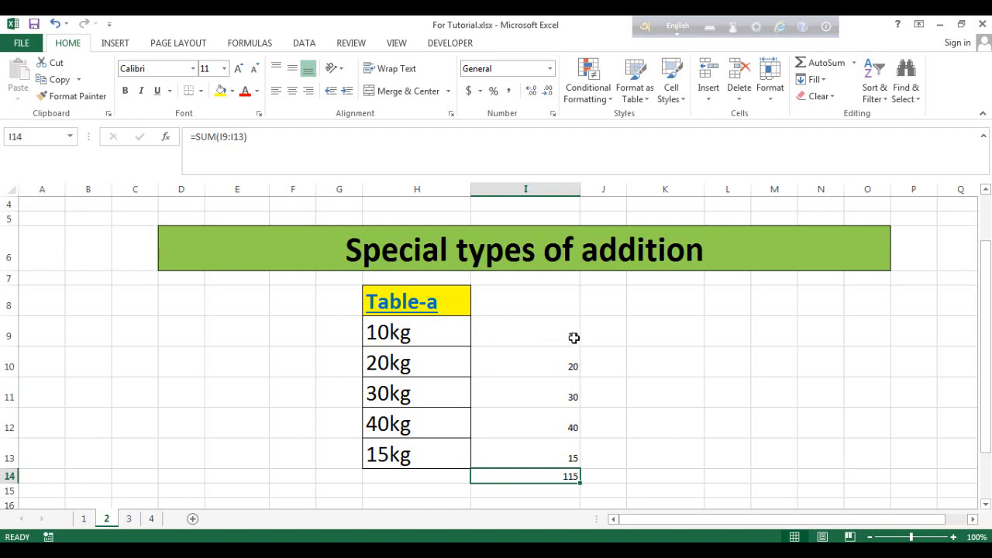
{"action": "left_click", "coordinate": [673, 331]}
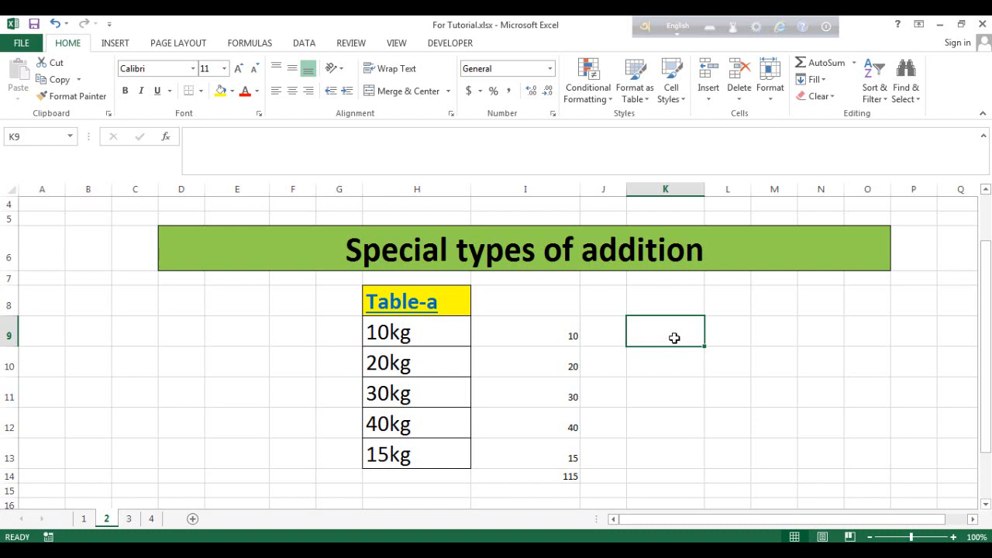
{"action": "left_click_drag", "start_coordinate": [427, 335], "coordinate": [425, 447]}
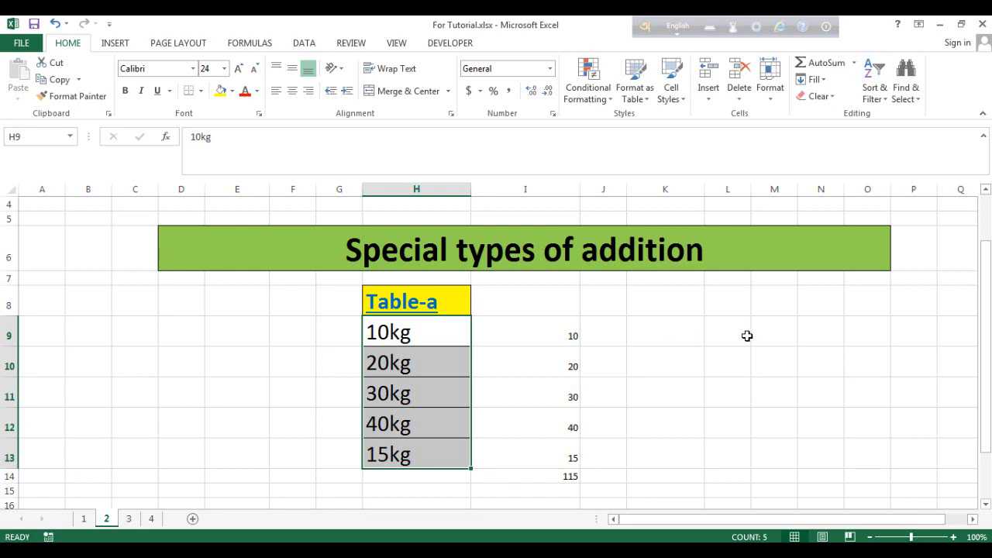
{"action": "left_click", "coordinate": [787, 336]}
{"action": "left_click", "coordinate": [671, 330]}
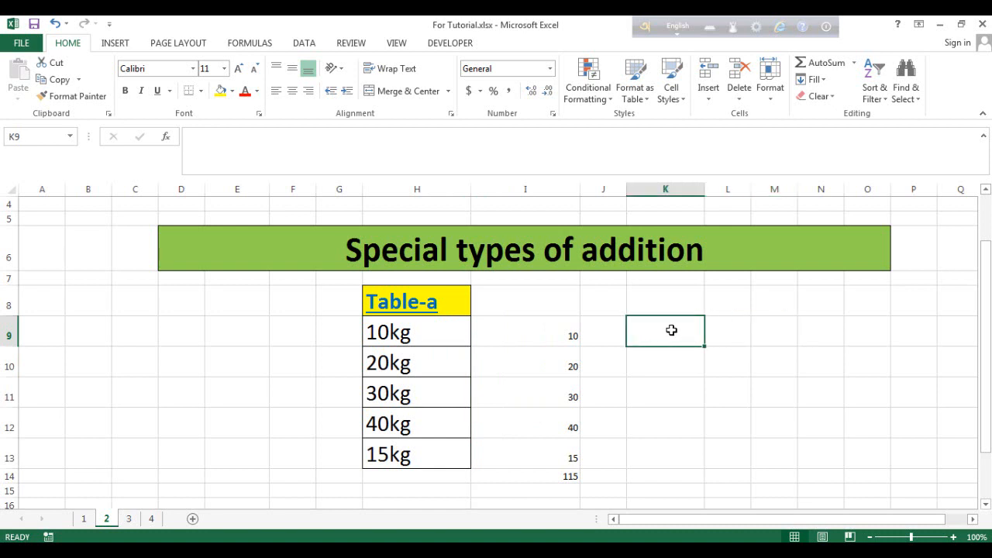
Apply the custom number format 0"kg" to the empty cells K9:K13
{"action": "left_click_drag", "start_coordinate": [671, 331], "coordinate": [670, 452]}
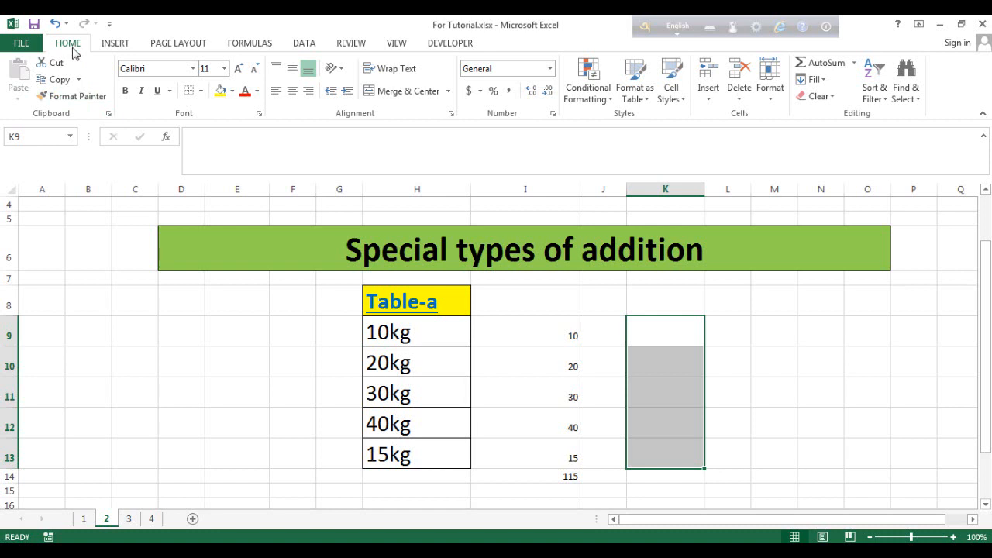
{"action": "left_click", "coordinate": [554, 115]}
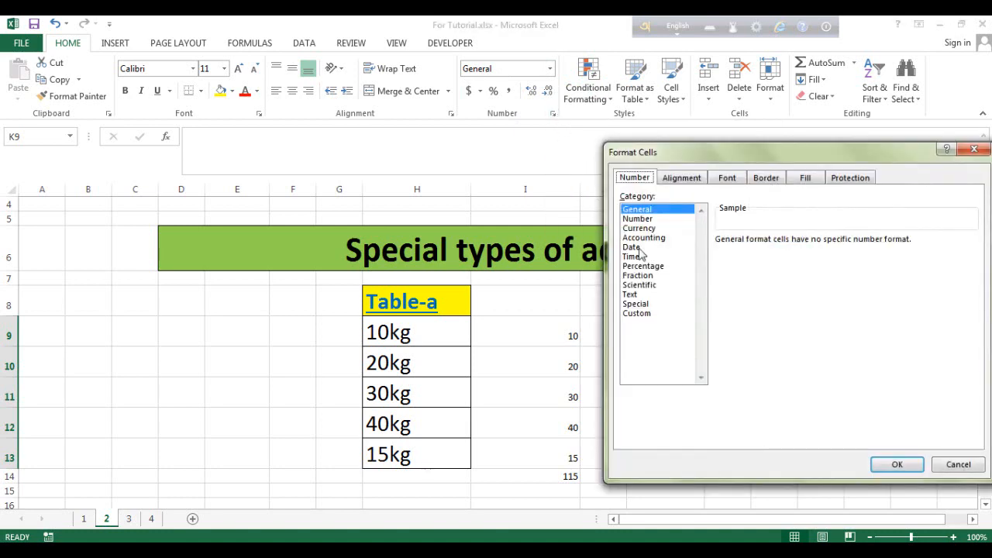
{"action": "left_click", "coordinate": [645, 313]}
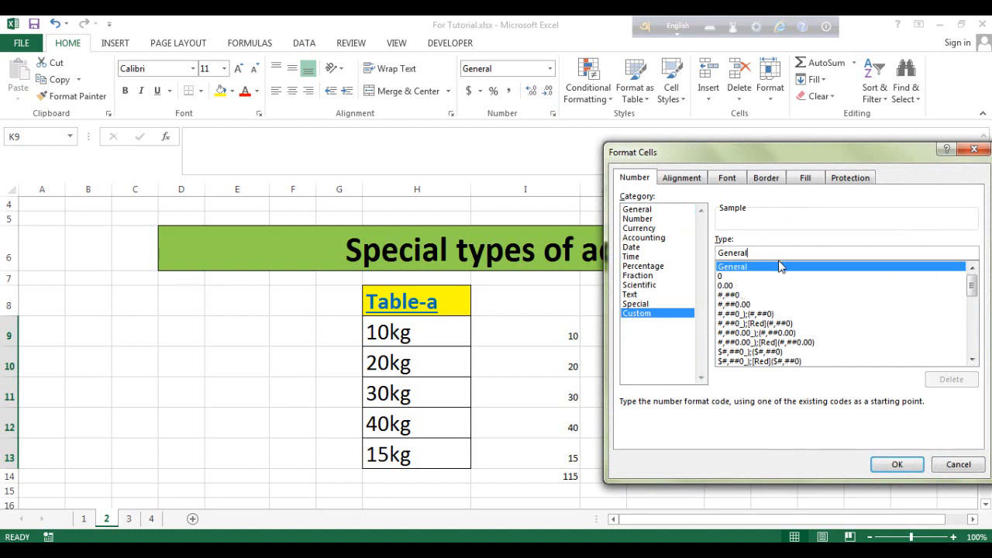
{"action": "key", "text": "BackSpace"}
{"action": "key", "text": "BackSpace"}
{"action": "key", "text": "BackSpace"}
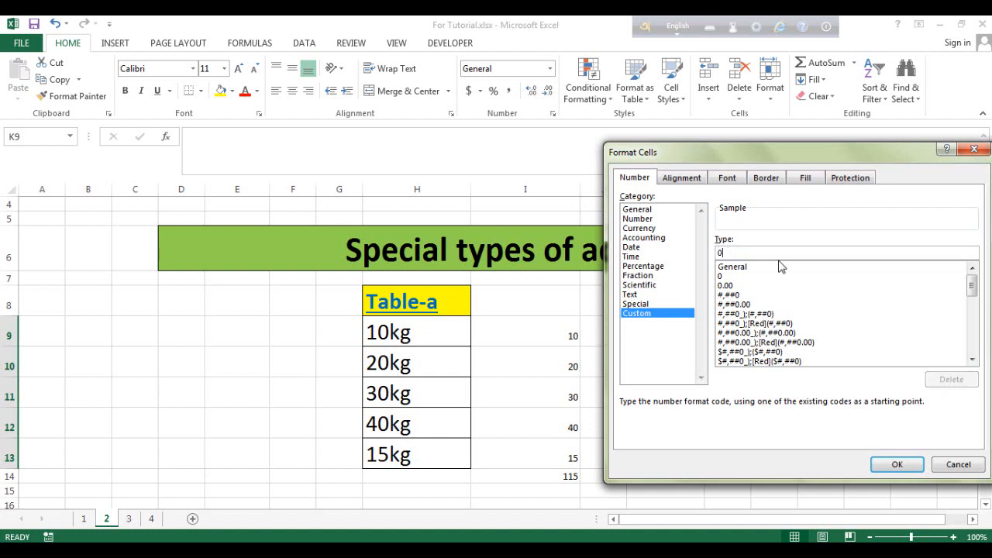
{"action": "type", "text": "0\"kg"}
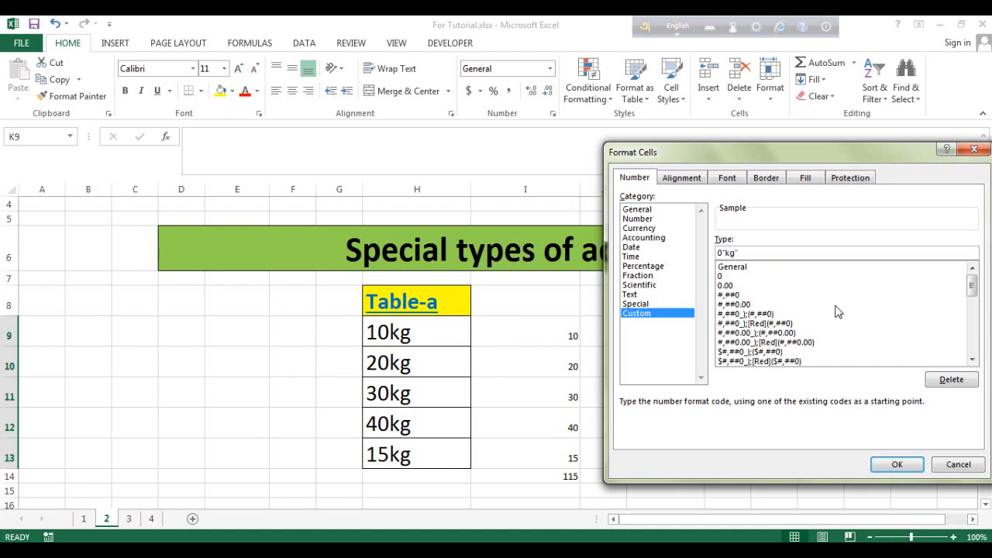
{"action": "left_click", "coordinate": [895, 463]}
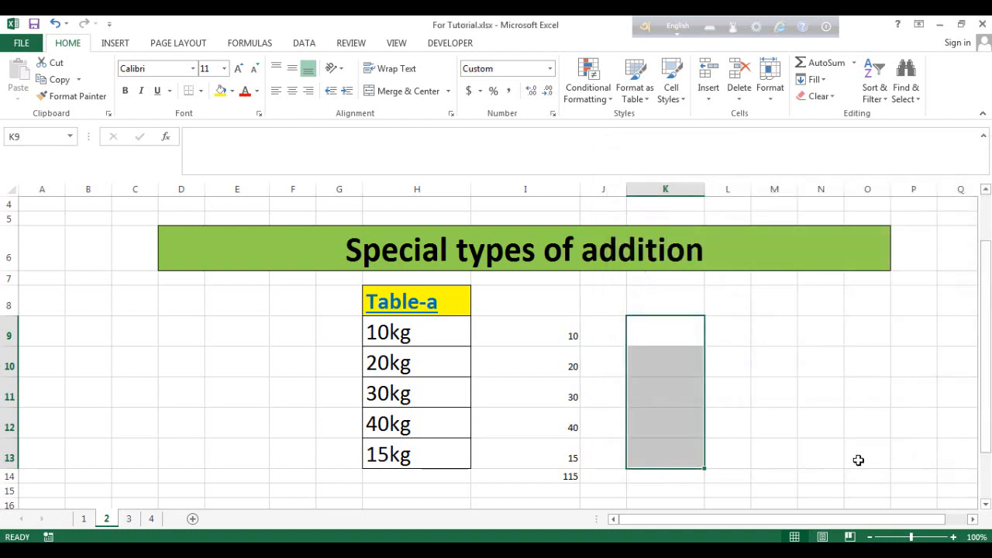
Enter the plain numbers 10, 20, 30, 40 and 15 in cells K9 to K13
{"action": "left_click", "coordinate": [665, 333]}
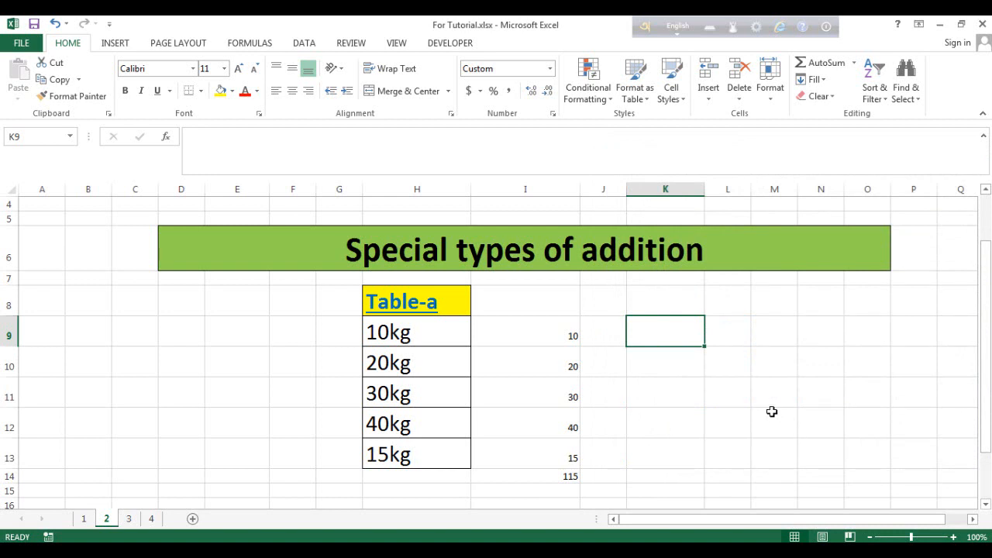
{"action": "type", "text": "1"}
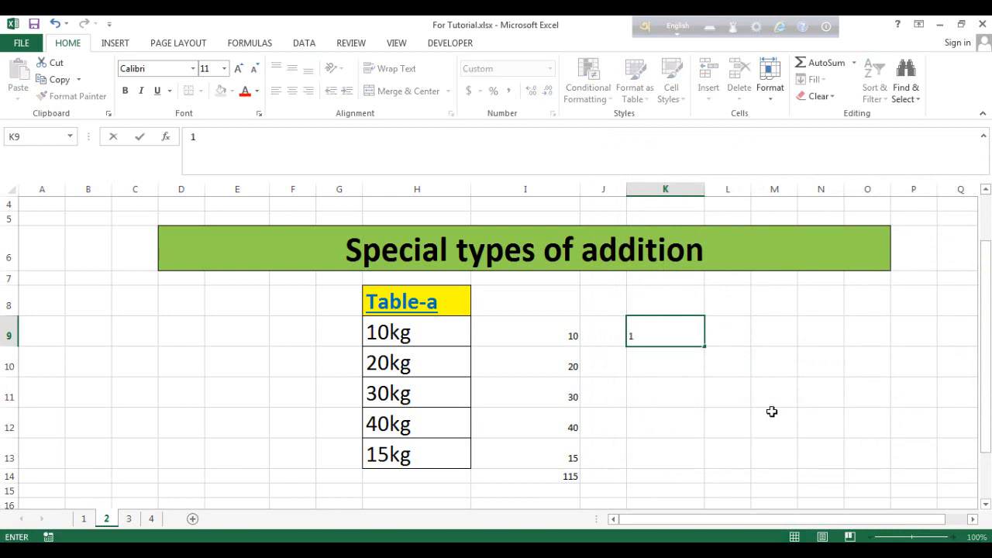
{"action": "type", "text": "0"}
{"action": "key", "text": "Return"}
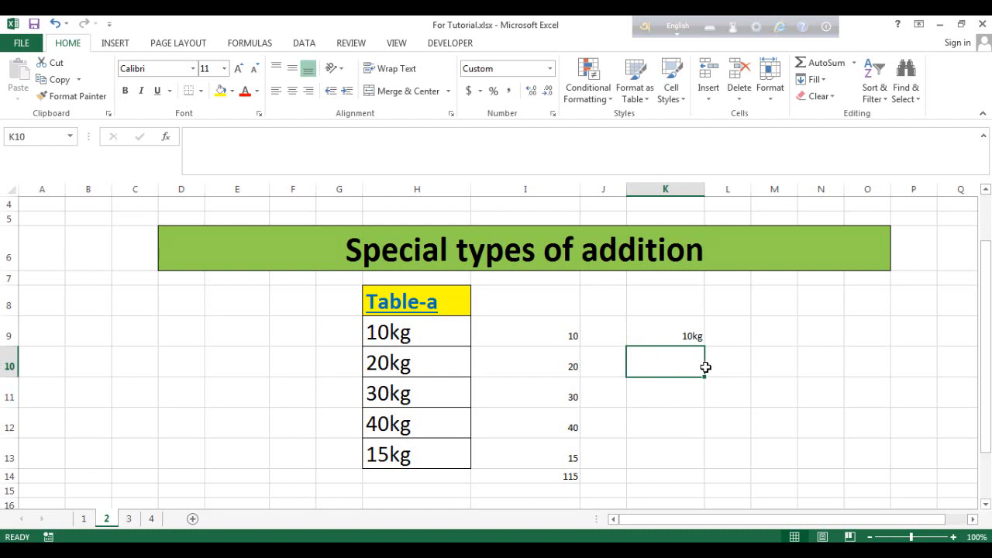
{"action": "type", "text": "20"}
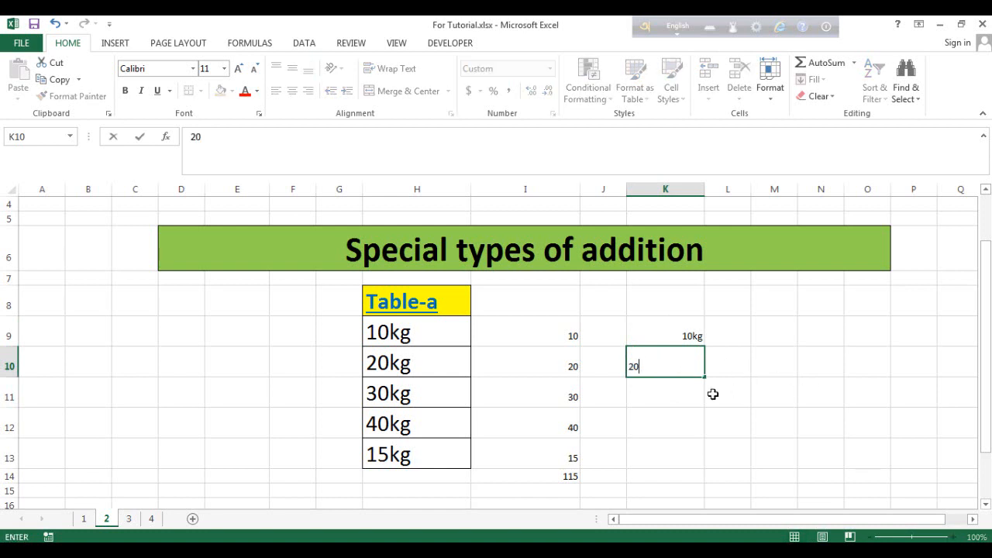
{"action": "left_click", "coordinate": [663, 392]}
{"action": "type", "text": "3"}
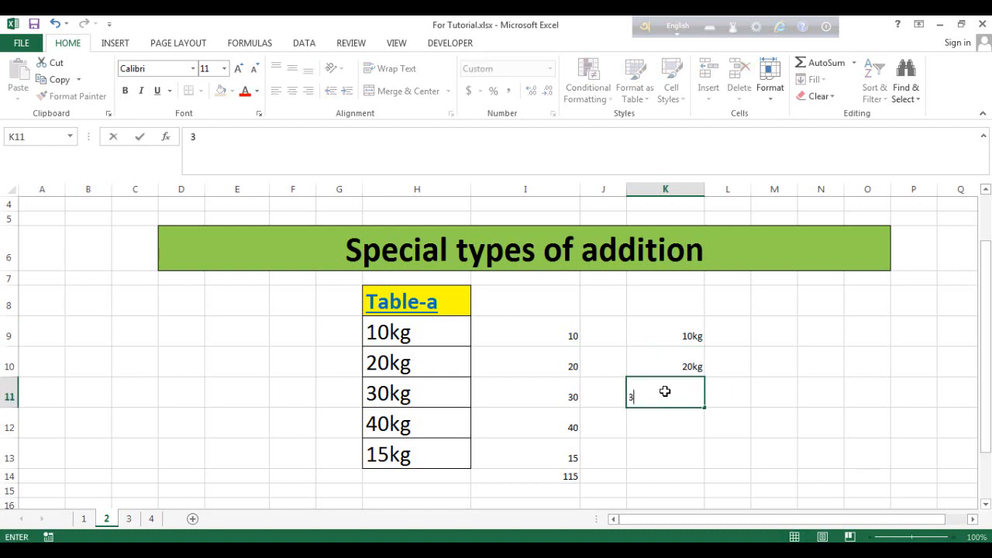
{"action": "type", "text": "0"}
{"action": "left_click", "coordinate": [657, 421]}
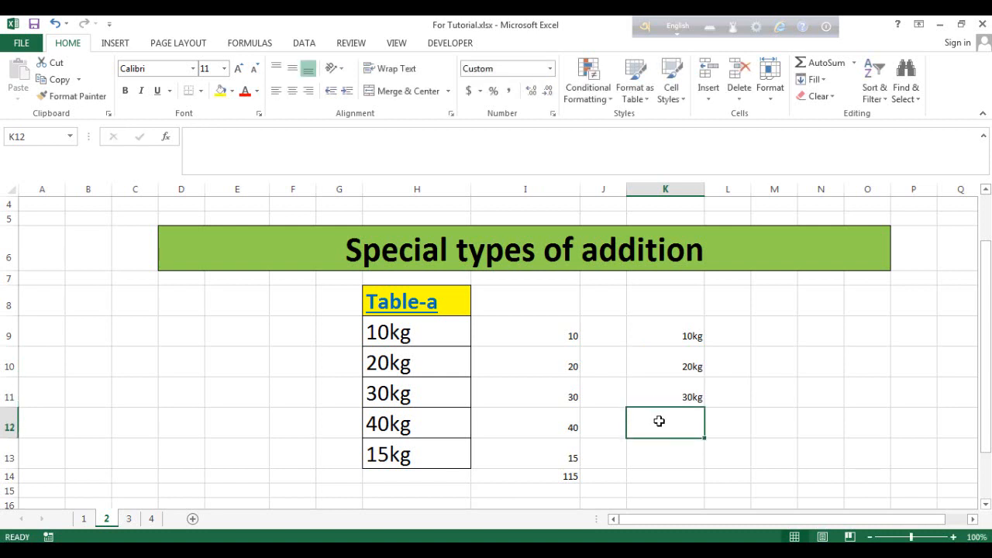
{"action": "type", "text": "40"}
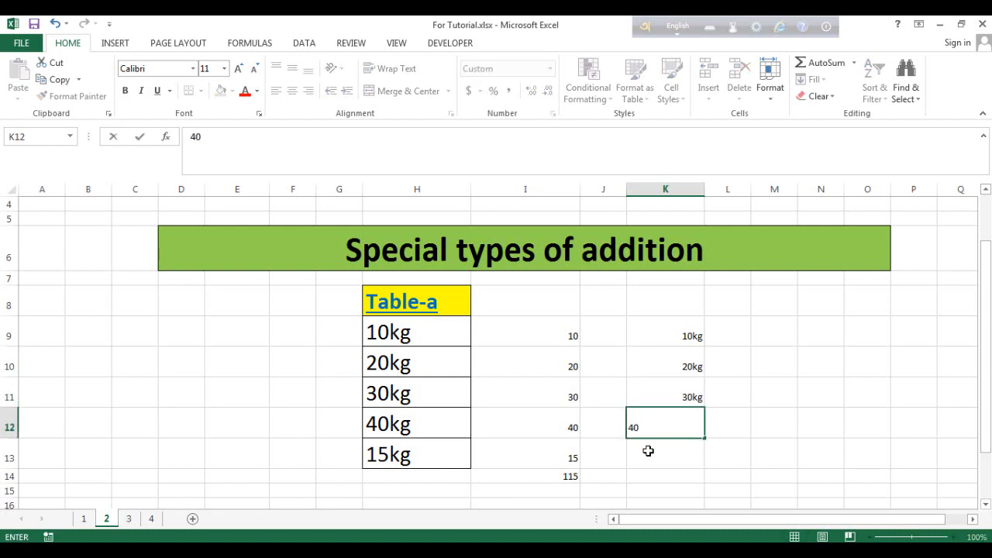
{"action": "left_click", "coordinate": [652, 454]}
{"action": "type", "text": "15"}
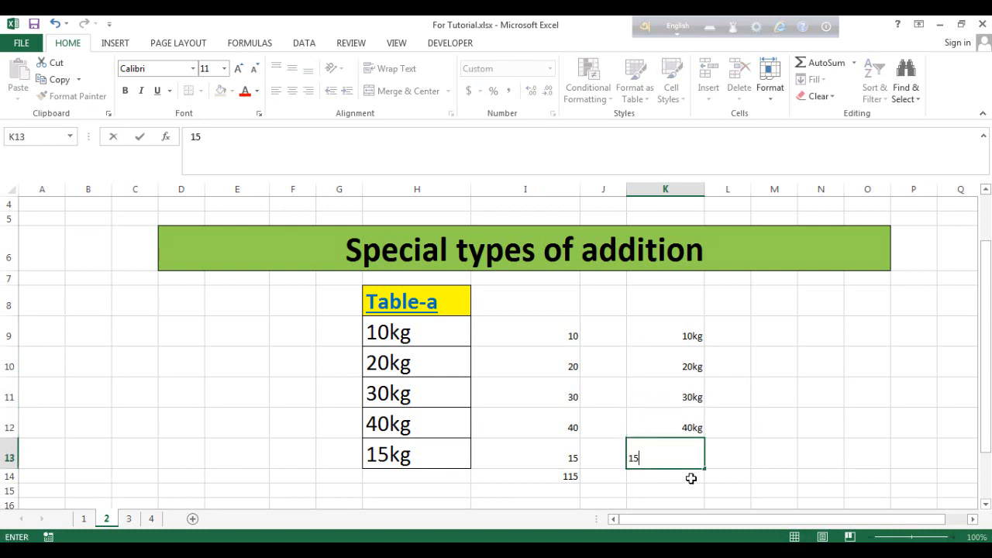
{"action": "left_click", "coordinate": [770, 458]}
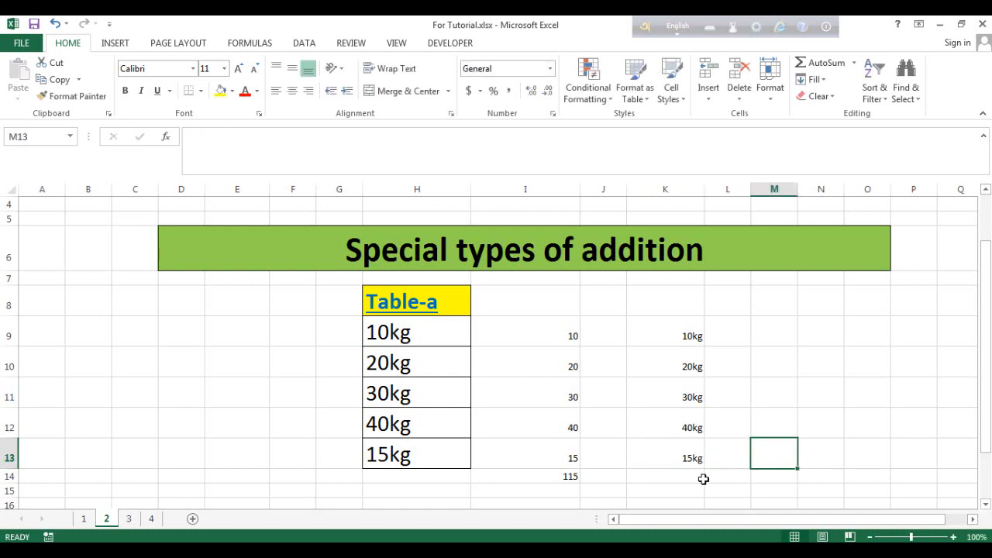
Total the kg-formatted weights in cell K14 with the formula =SUM(K9:K13)
{"action": "left_click", "coordinate": [659, 478]}
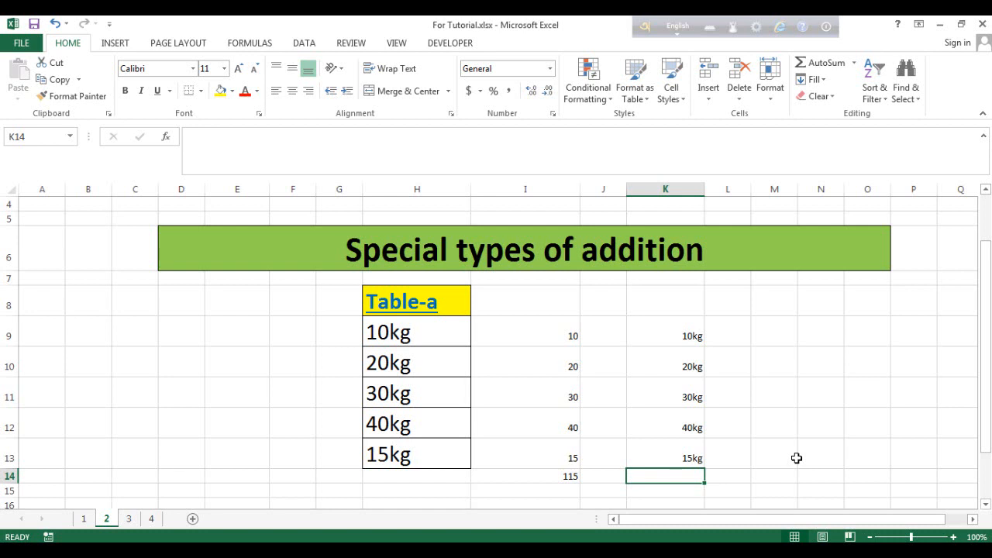
{"action": "type", "text": "="}
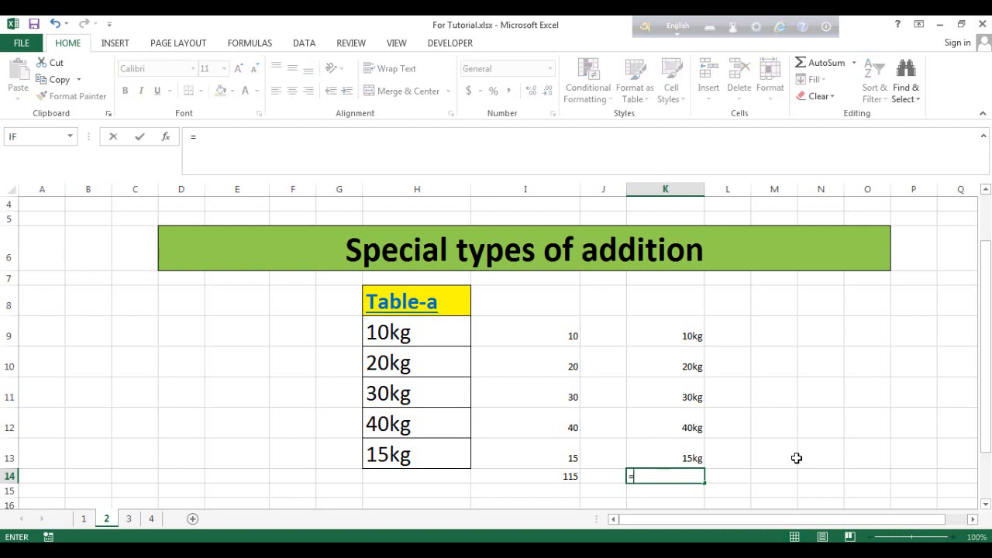
{"action": "type", "text": "su"}
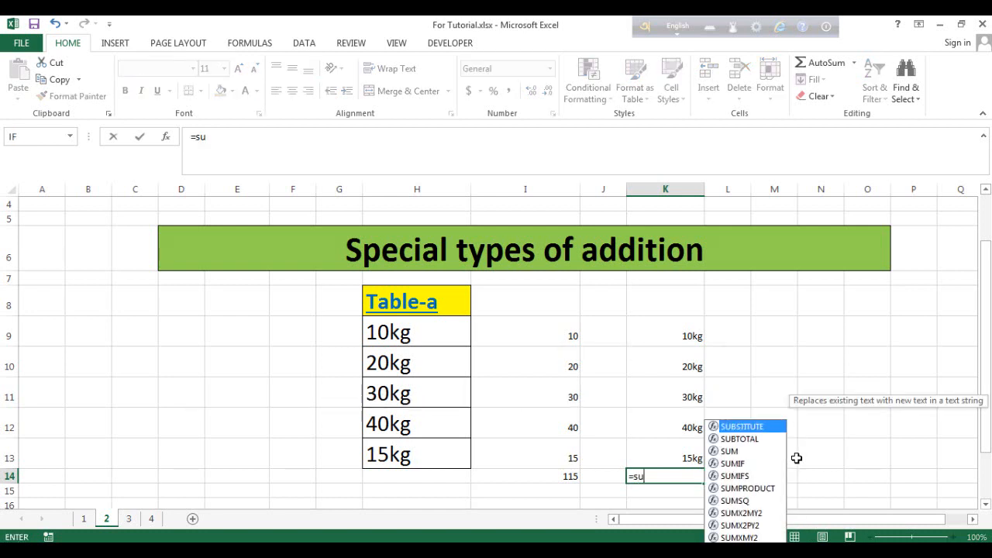
{"action": "type", "text": "m("}
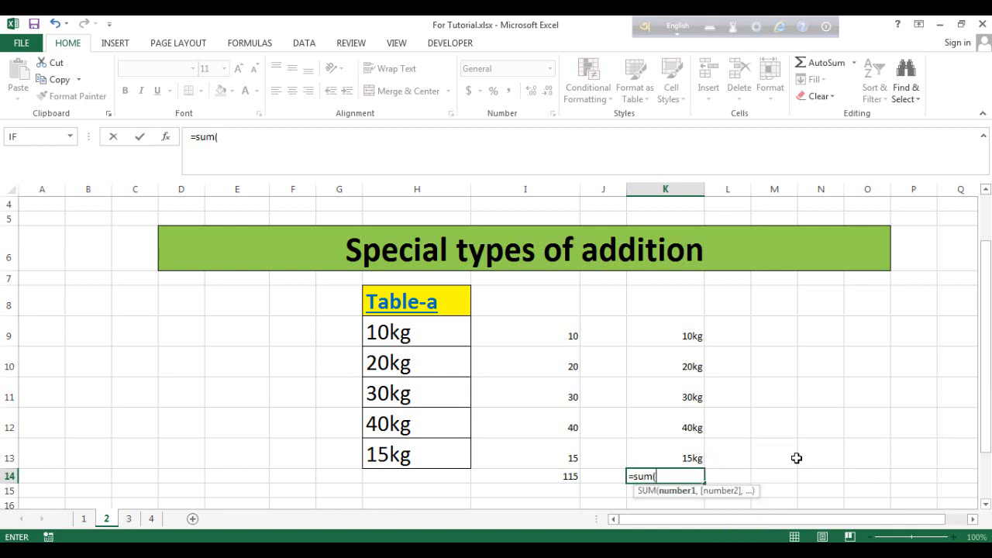
{"action": "left_click_drag", "start_coordinate": [675, 339], "coordinate": [659, 450]}
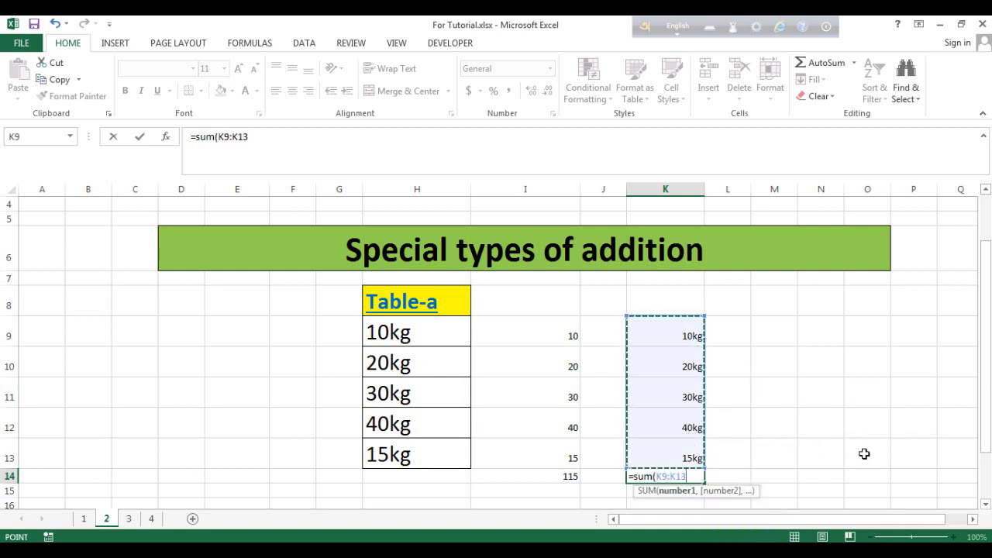
{"action": "type", "text": ")"}
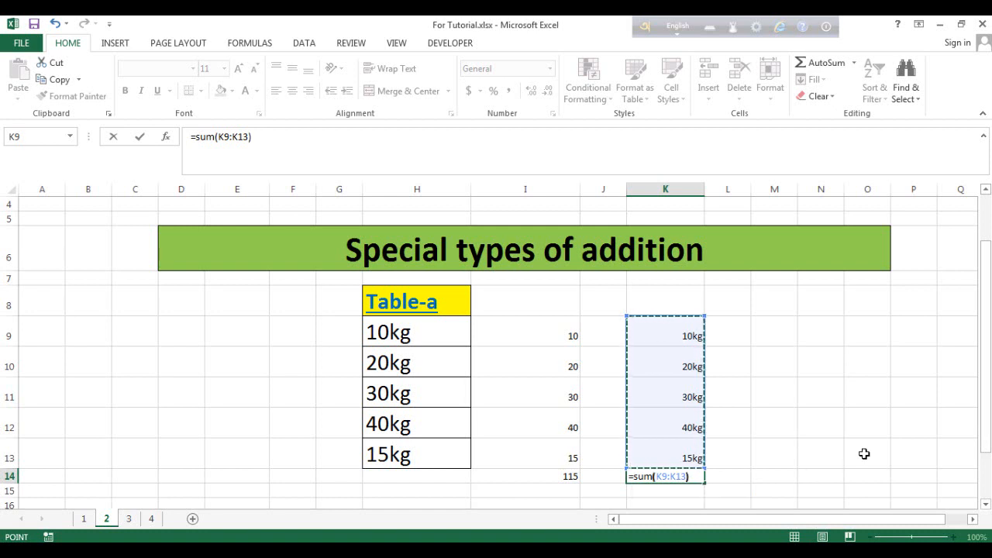
{"action": "key", "text": "Return"}
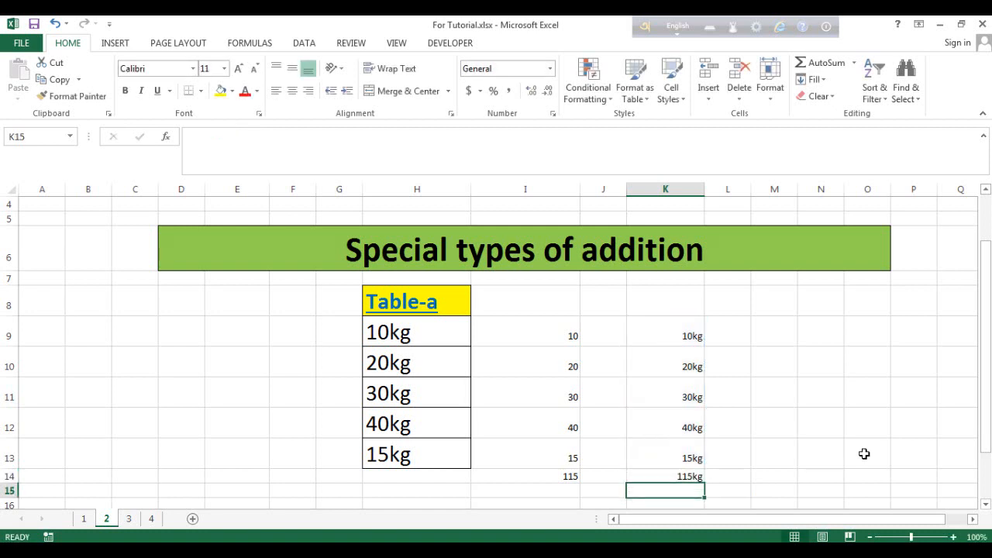
Examine the total formula in K14 and compare the kg-formatted numbers in column K with the text weights in Table-a
{"action": "left_click", "coordinate": [688, 477]}
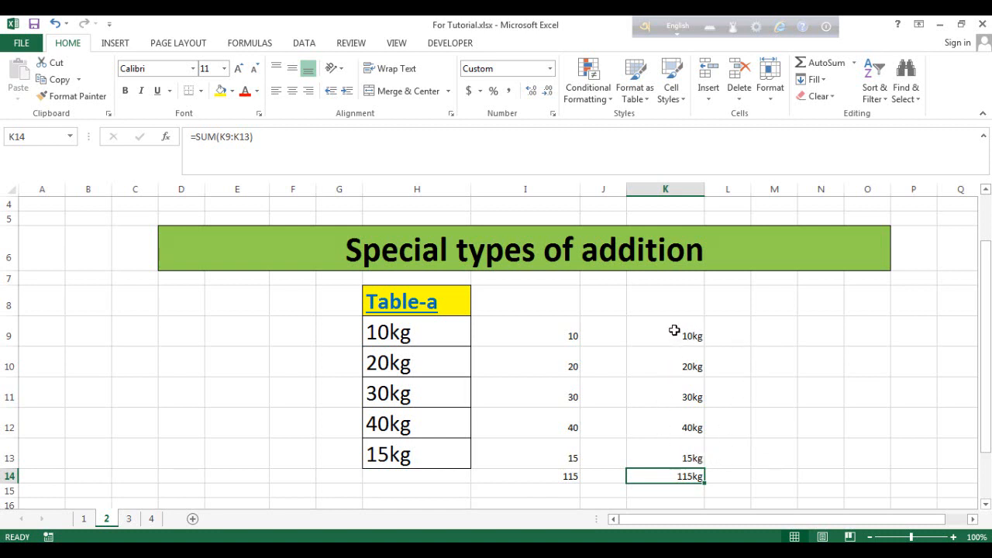
{"action": "left_click_drag", "start_coordinate": [674, 331], "coordinate": [673, 472]}
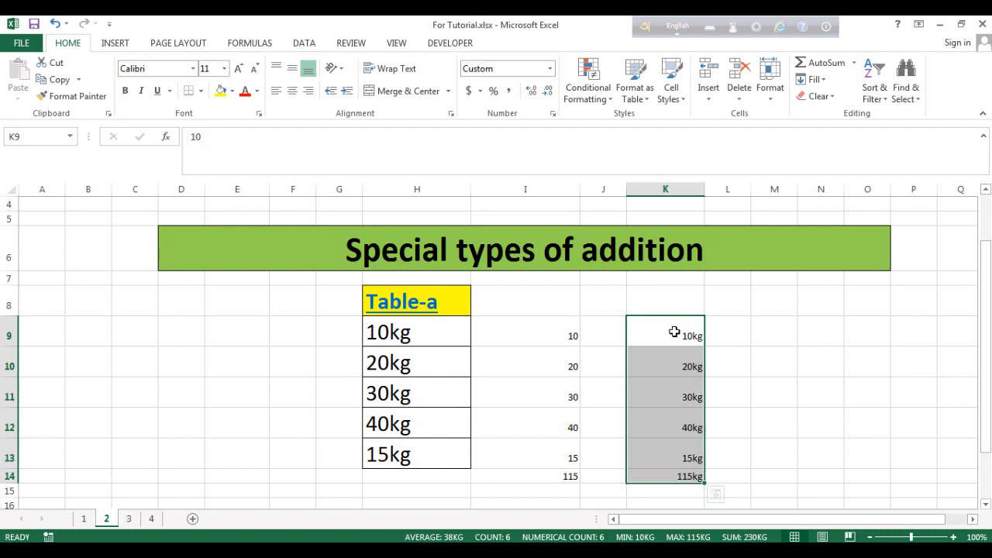
{"action": "left_click_drag", "start_coordinate": [674, 333], "coordinate": [664, 472]}
{"action": "left_click", "coordinate": [823, 412]}
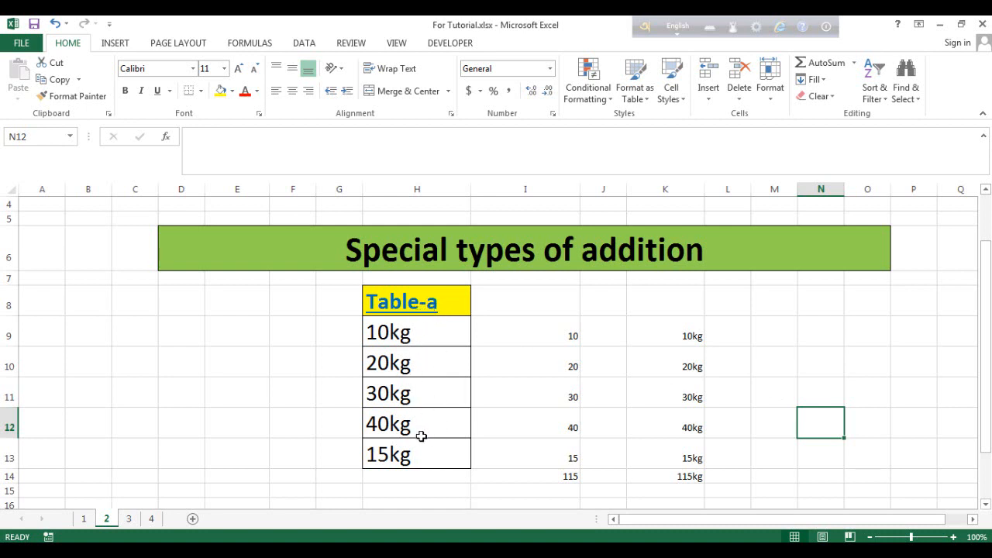
{"action": "left_click", "coordinate": [389, 476]}
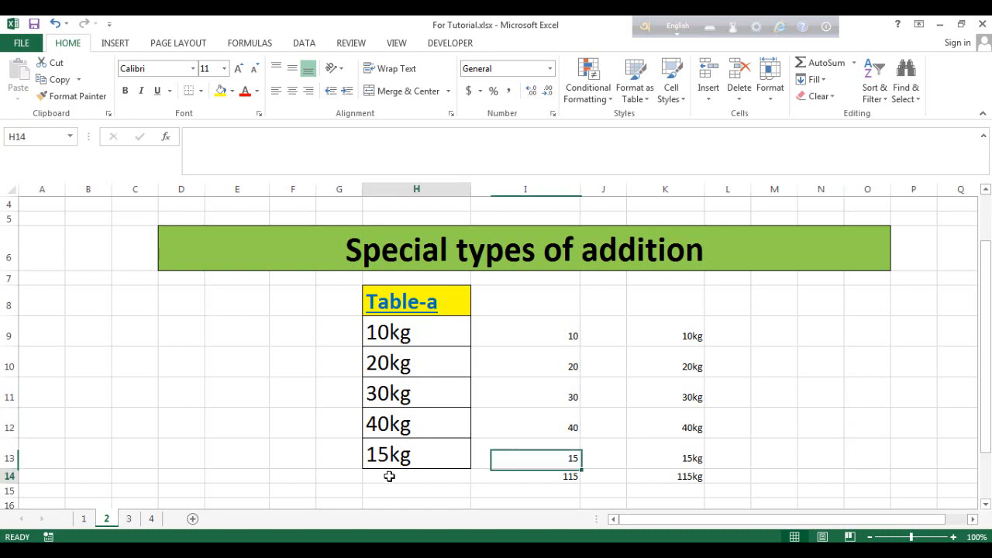
{"action": "left_click", "coordinate": [410, 341]}
{"action": "left_click_drag", "start_coordinate": [410, 351], "coordinate": [394, 454]}
{"action": "left_click", "coordinate": [389, 475]}
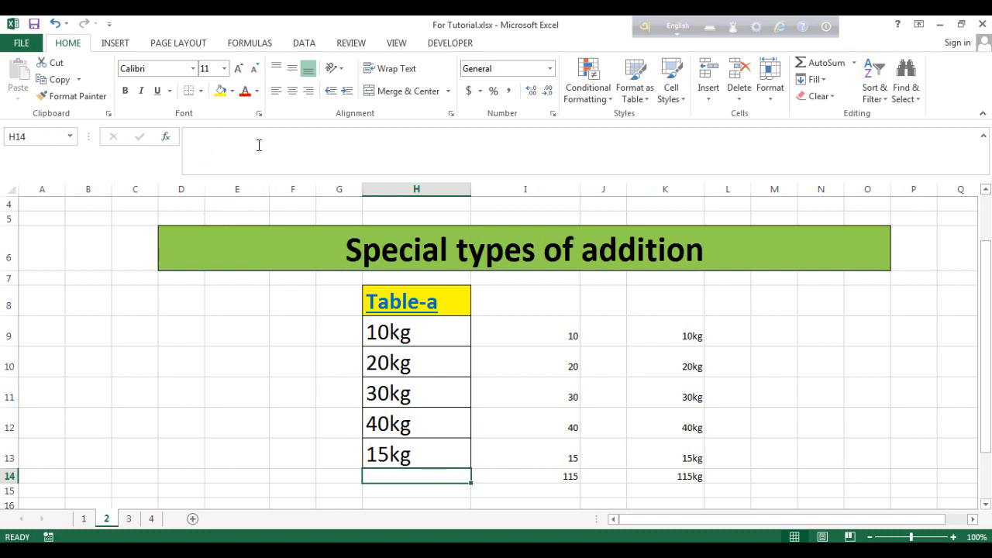
{"action": "left_click", "coordinate": [772, 337]}
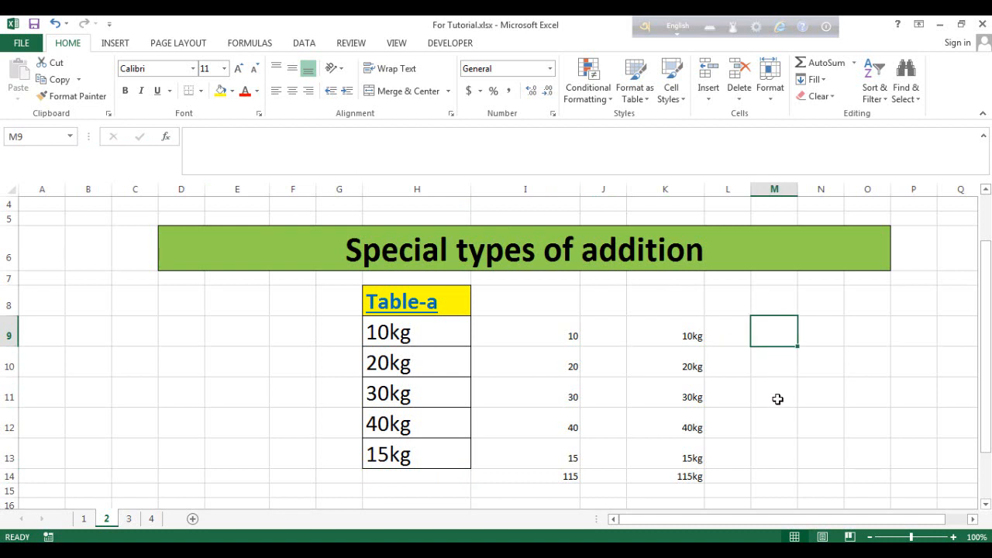
{"action": "left_click", "coordinate": [383, 476]}
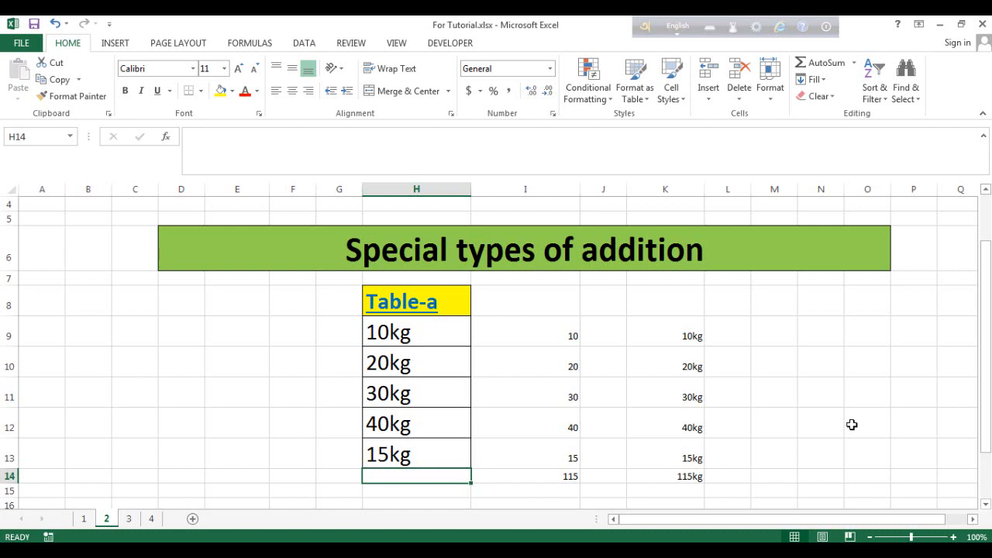
{"action": "type", "text": "="}
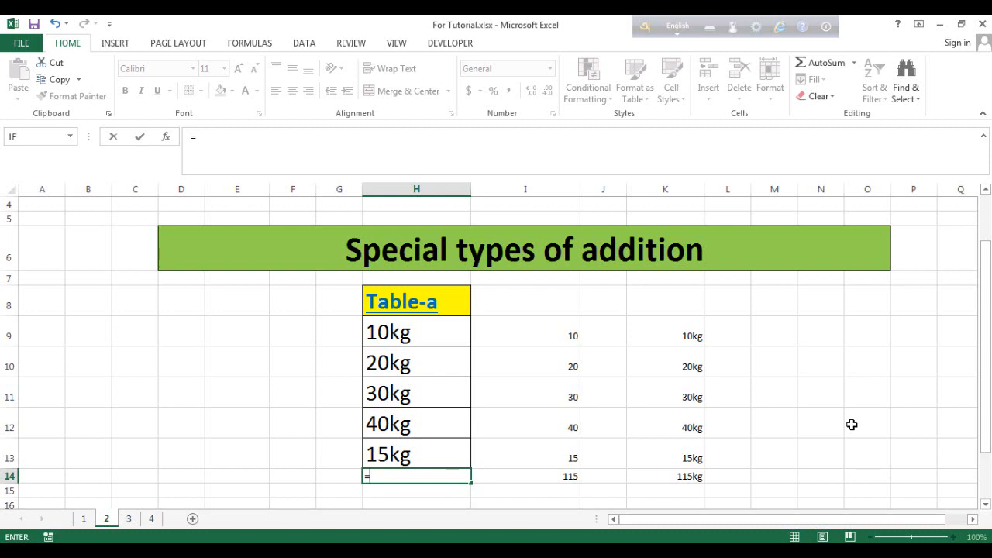
{"action": "left_click", "coordinate": [375, 478]}
{"action": "key", "text": "BackSpace"}
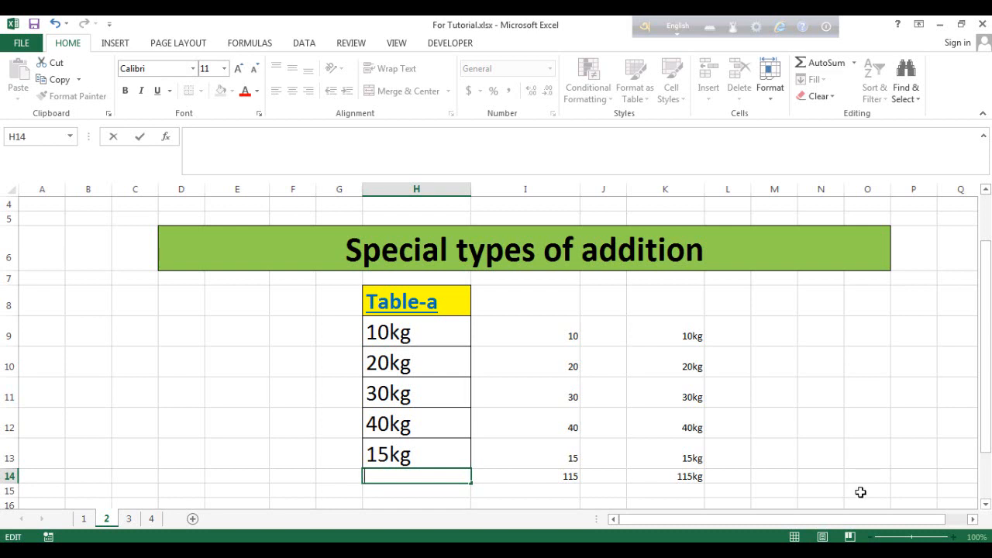
{"action": "left_click", "coordinate": [865, 461]}
Apply the custom number format 0"kg" to the empty total cell H14 below Table-a
{"action": "left_click", "coordinate": [420, 475]}
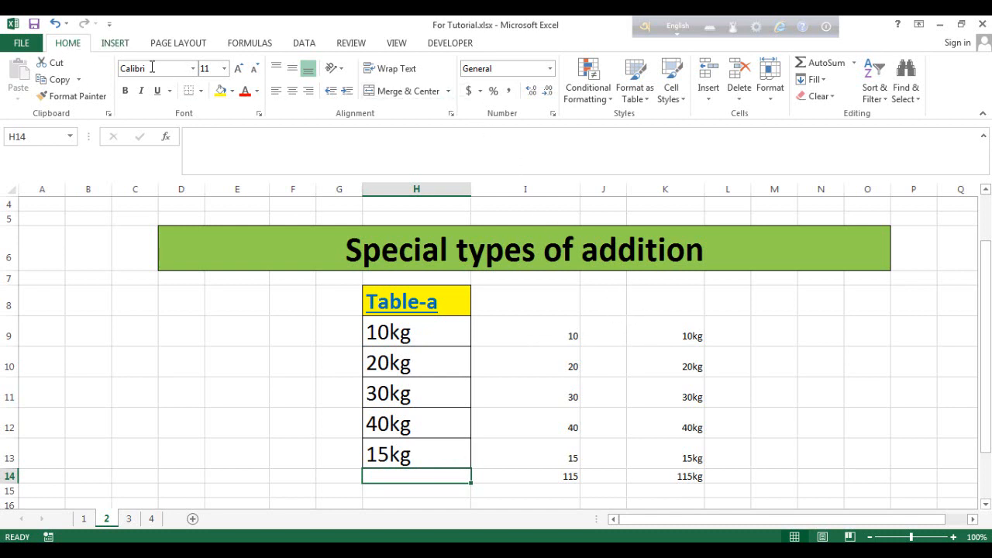
{"action": "left_click", "coordinate": [552, 115]}
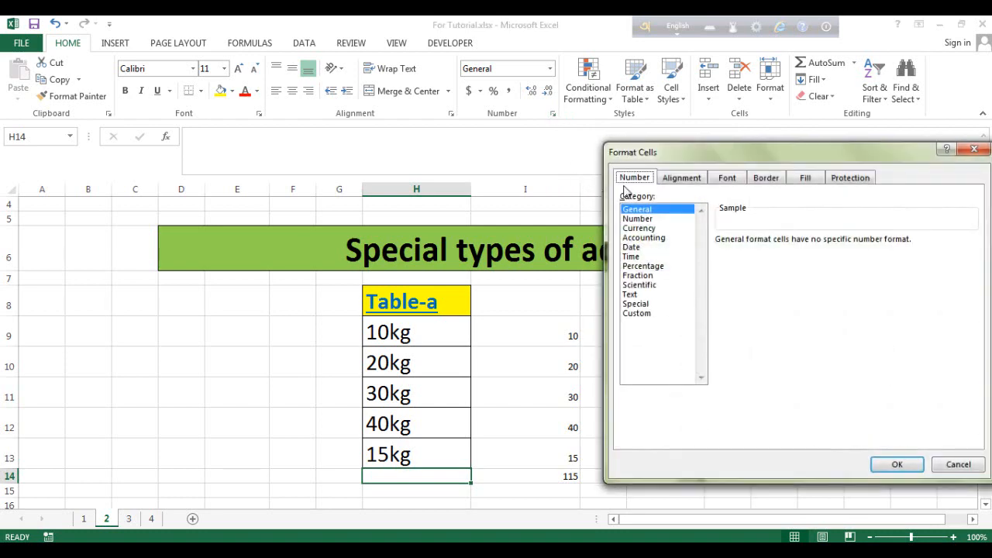
{"action": "left_click", "coordinate": [647, 314]}
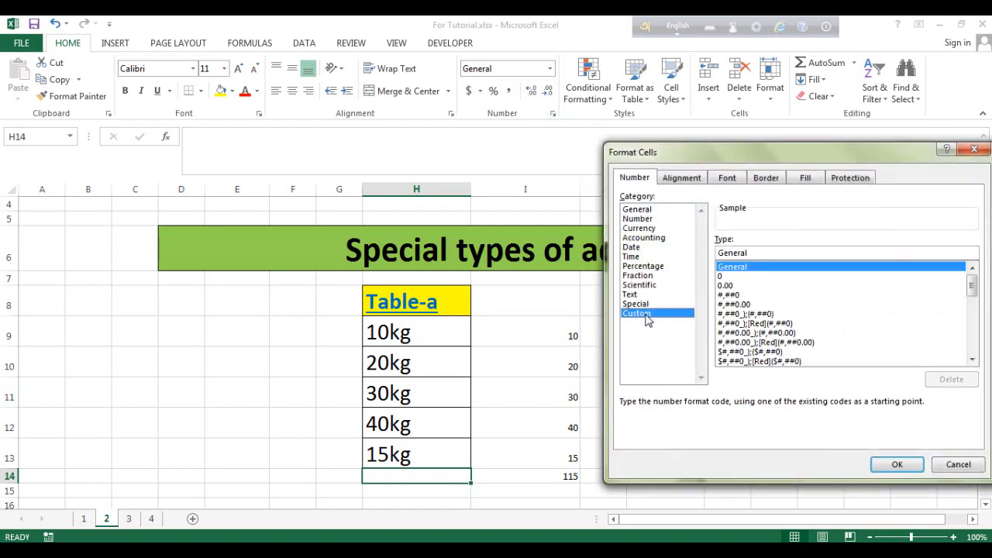
{"action": "left_click", "coordinate": [760, 256]}
{"action": "key", "text": "BackSpace"}
{"action": "key", "text": "BackSpace"}
{"action": "key", "text": "BackSpace"}
{"action": "key", "text": "BackSpace"}
{"action": "key", "text": "BackSpace"}
{"action": "key", "text": "BackSpace"}
{"action": "key", "text": "BackSpace"}
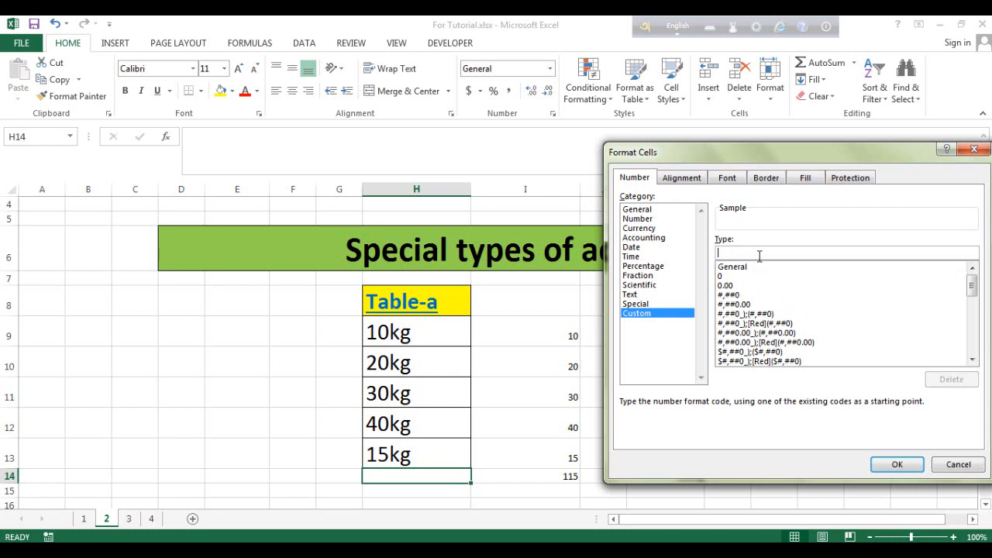
{"action": "type", "text": "0\""}
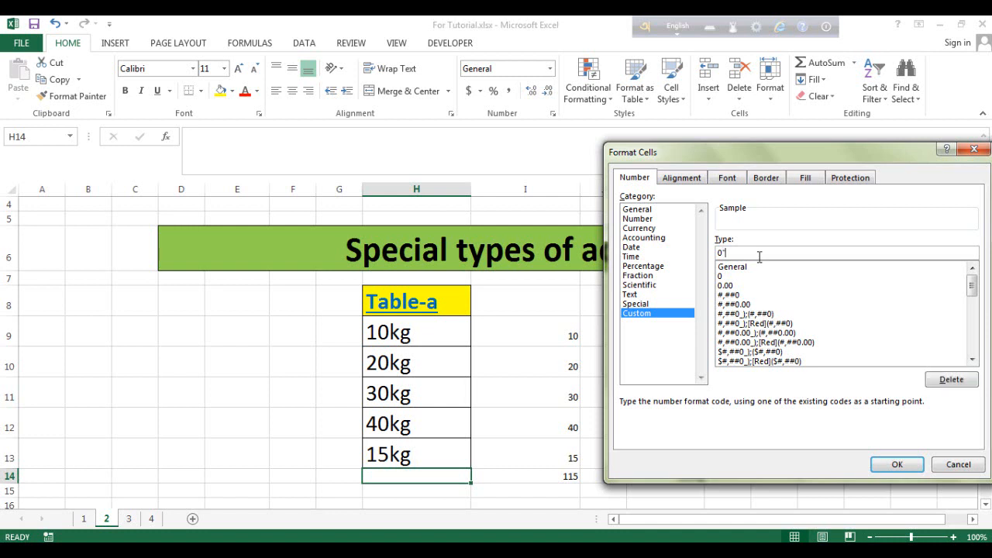
{"action": "type", "text": "kg\""}
{"action": "left_click", "coordinate": [897, 464]}
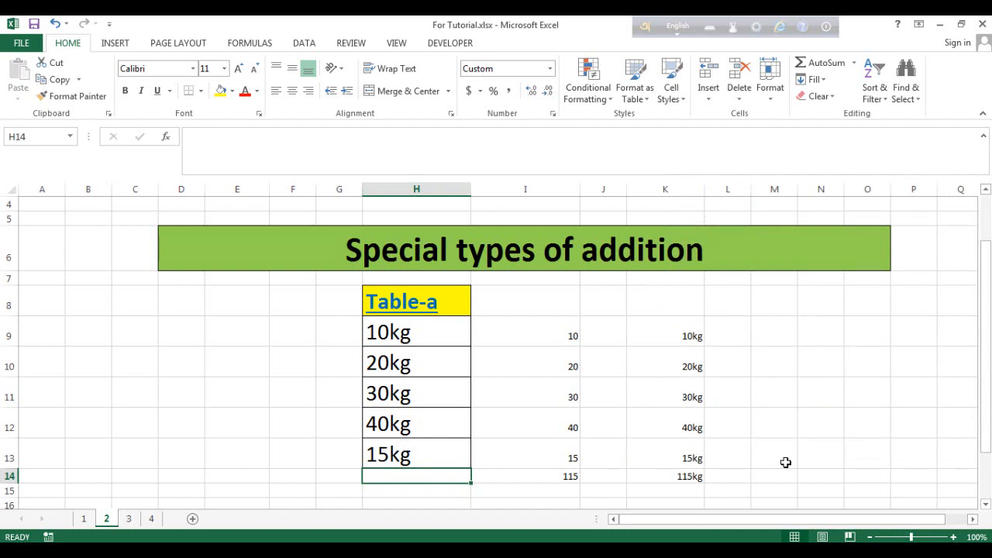
Total Table-a's text weights in H14 with the array formula =SUM(SUBSTITUTE(H9:H13,"kg","")+0)
{"action": "type", "text": "="}
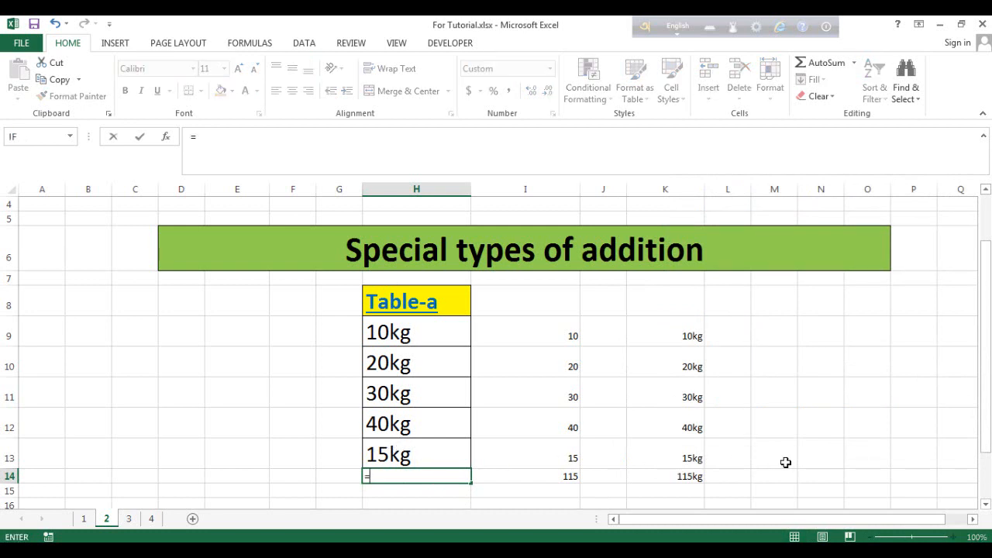
{"action": "type", "text": "sum"}
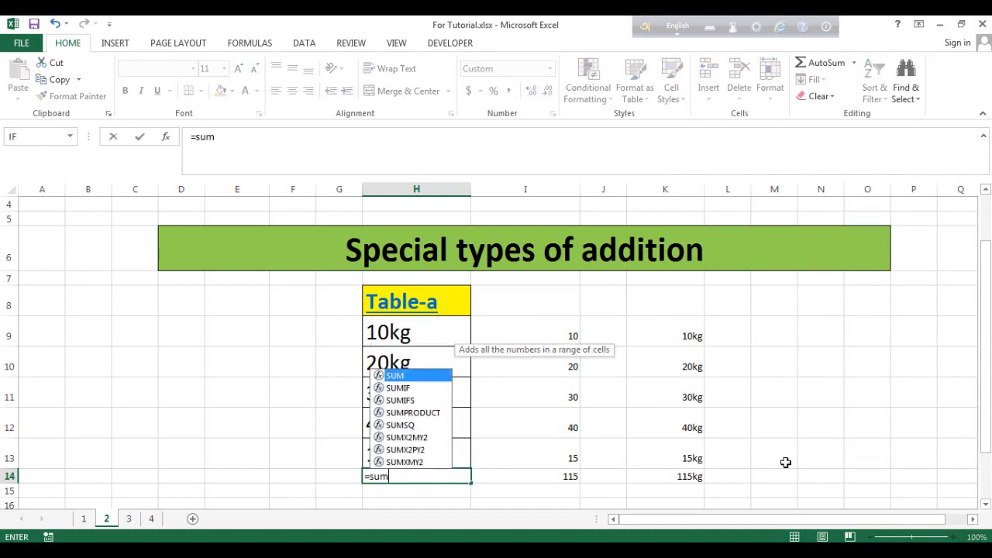
{"action": "type", "text": "("}
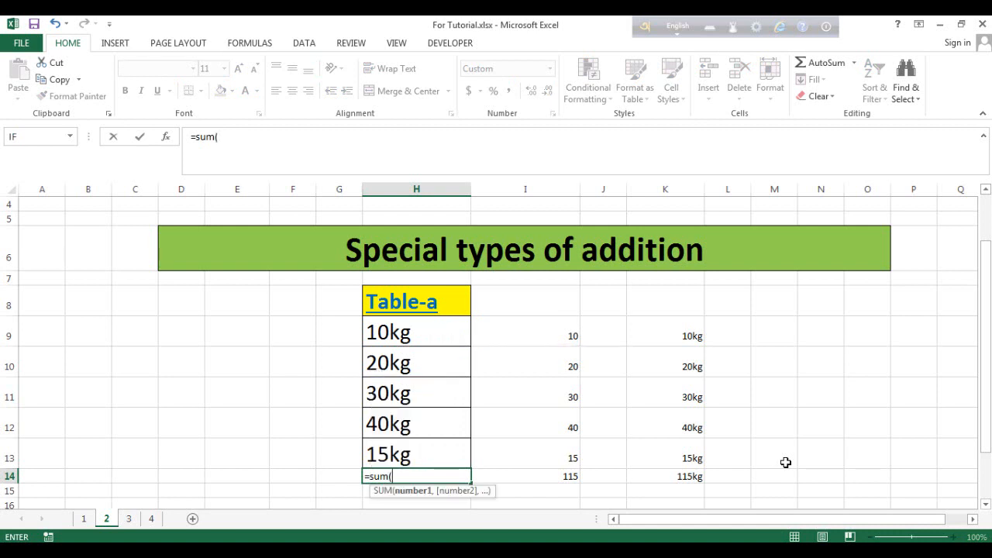
{"action": "type", "text": "su"}
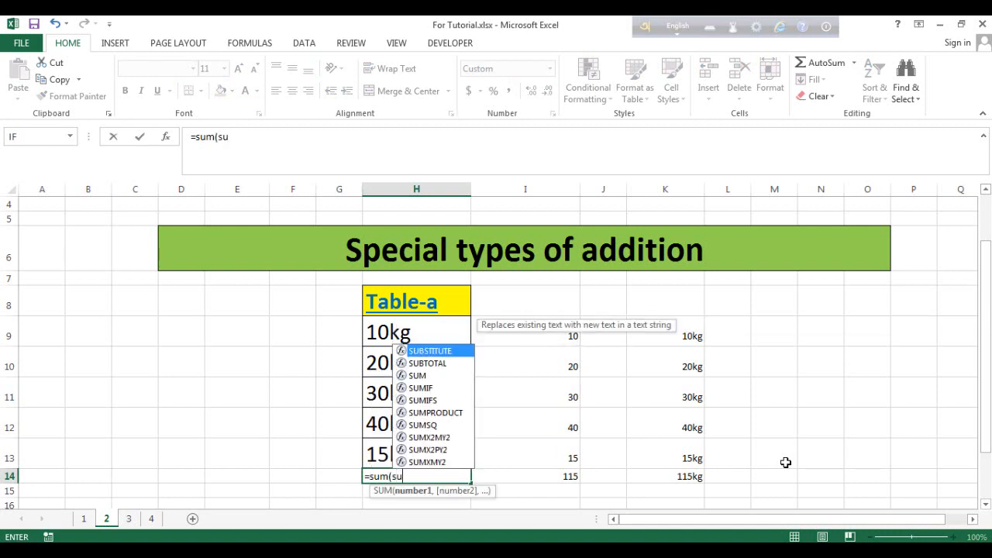
{"action": "type", "text": "bs"}
{"action": "key", "text": "Tab"}
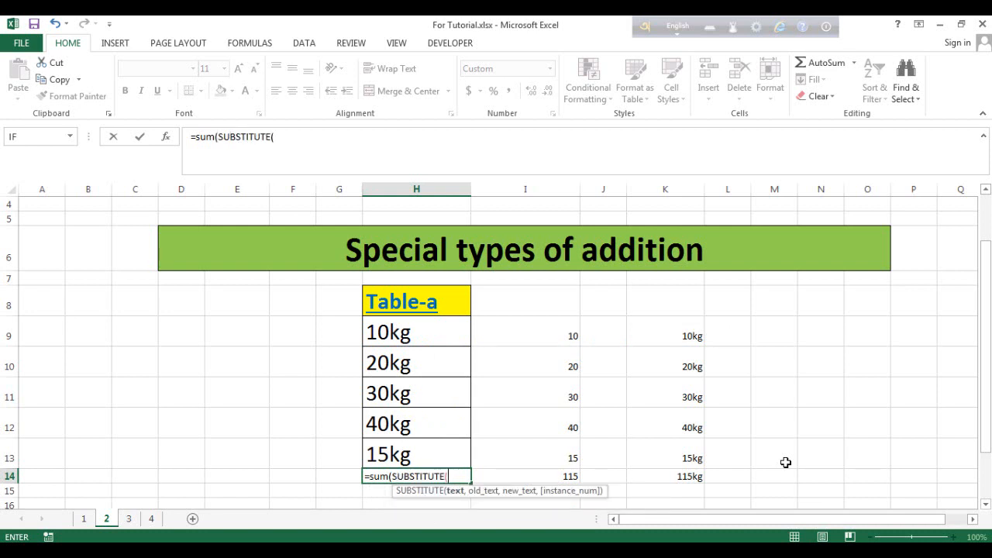
{"action": "left_click_drag", "start_coordinate": [437, 331], "coordinate": [431, 456]}
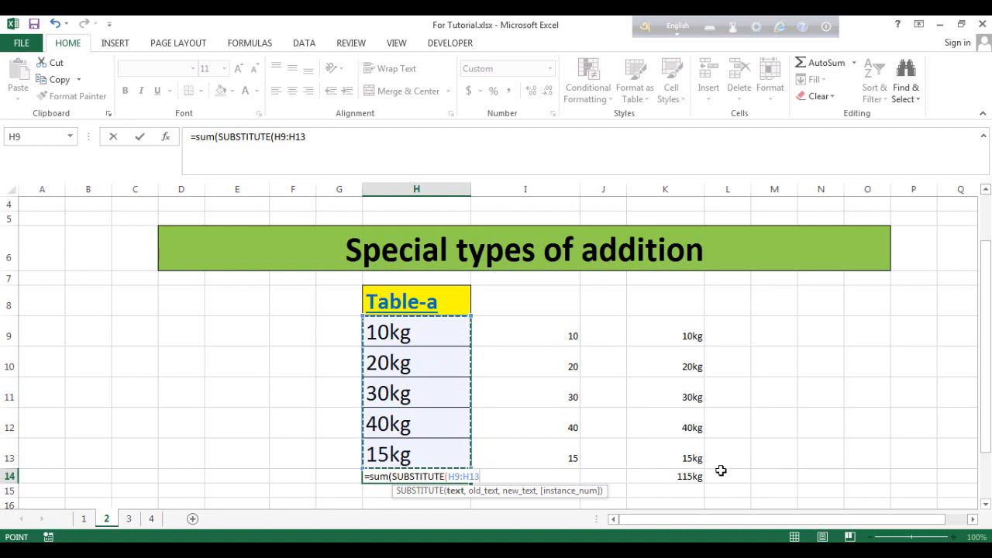
{"action": "type", "text": ","}
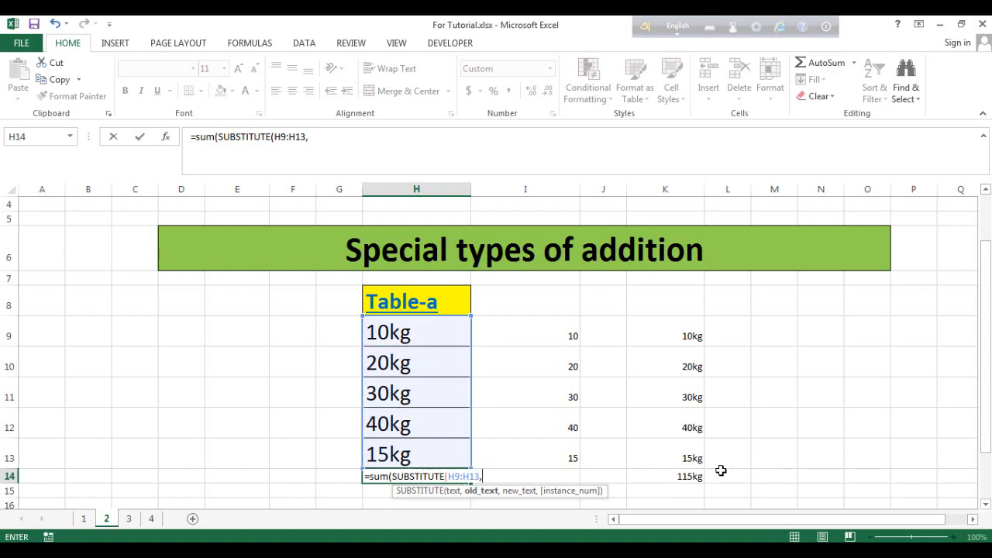
{"action": "type", "text": "\"kg\","}
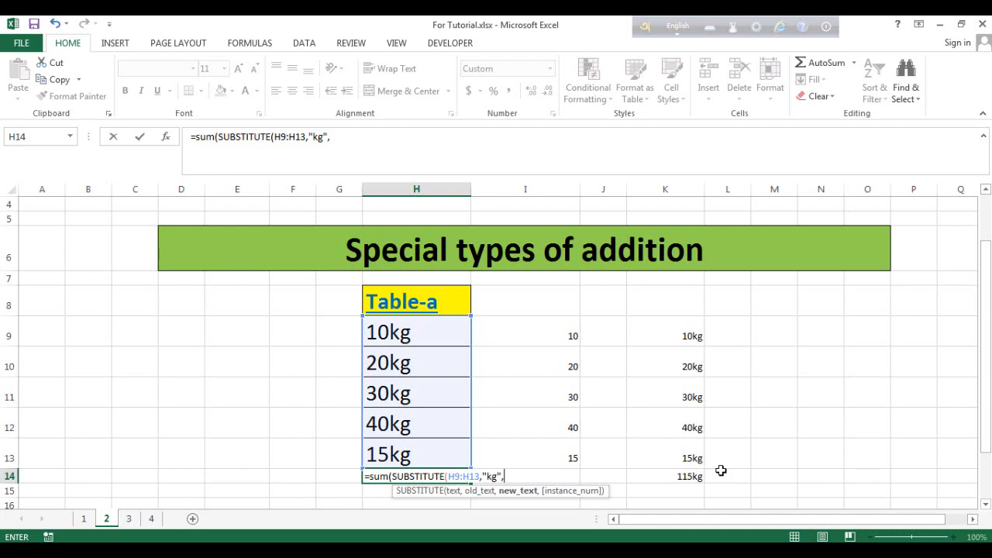
{"action": "type", "text": "\"\")"}
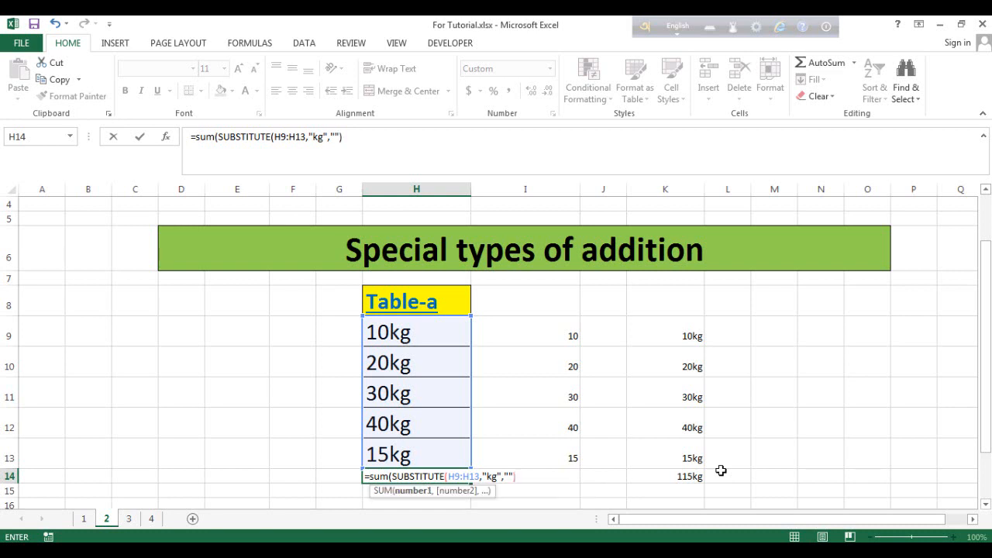
{"action": "type", "text": "+0)"}
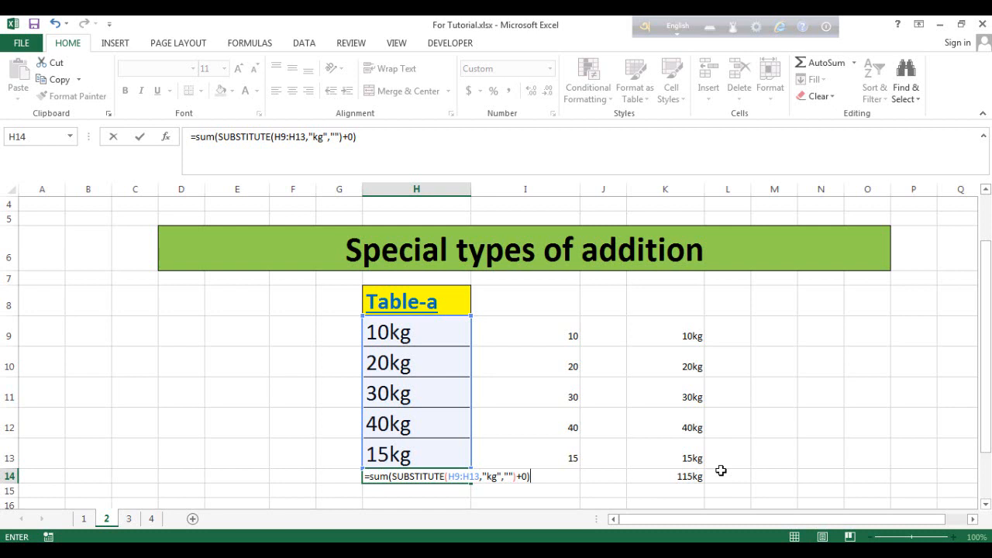
{"action": "key", "text": "ctrl+shift+Return"}
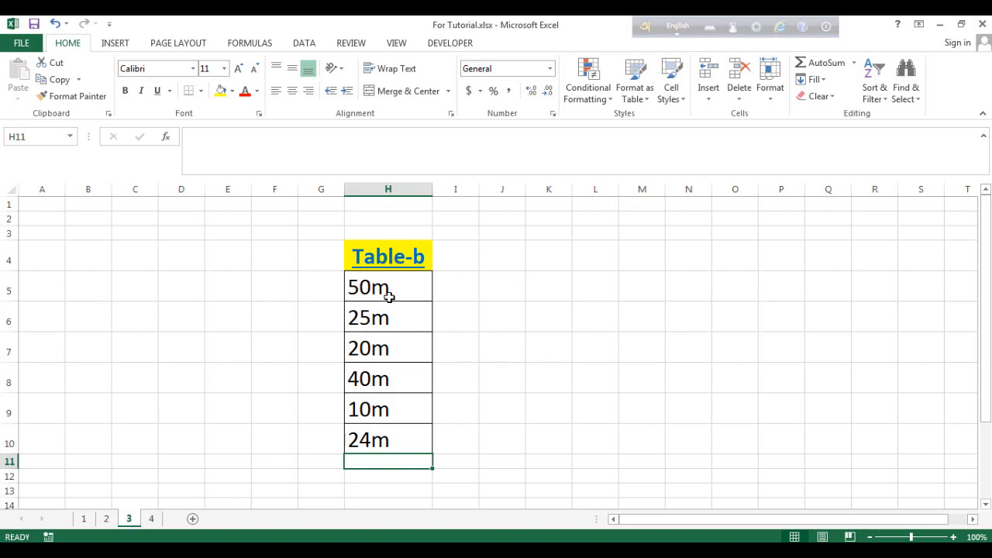
Apply the custom number format 0"m" to the empty total cell H11 below Table-b on sheet 3
{"action": "left_click_drag", "start_coordinate": [388, 288], "coordinate": [379, 435]}
{"action": "left_click", "coordinate": [496, 377]}
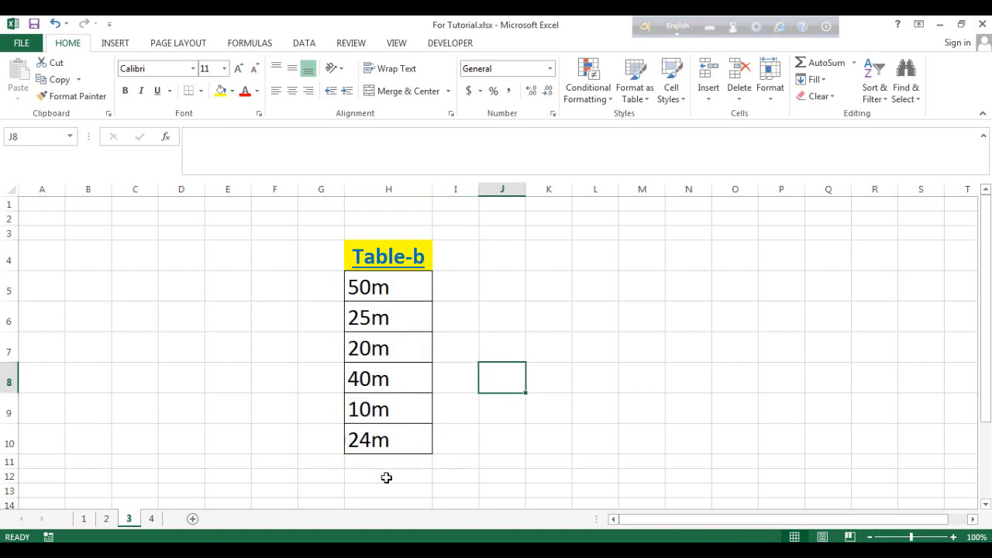
{"action": "left_click", "coordinate": [367, 462]}
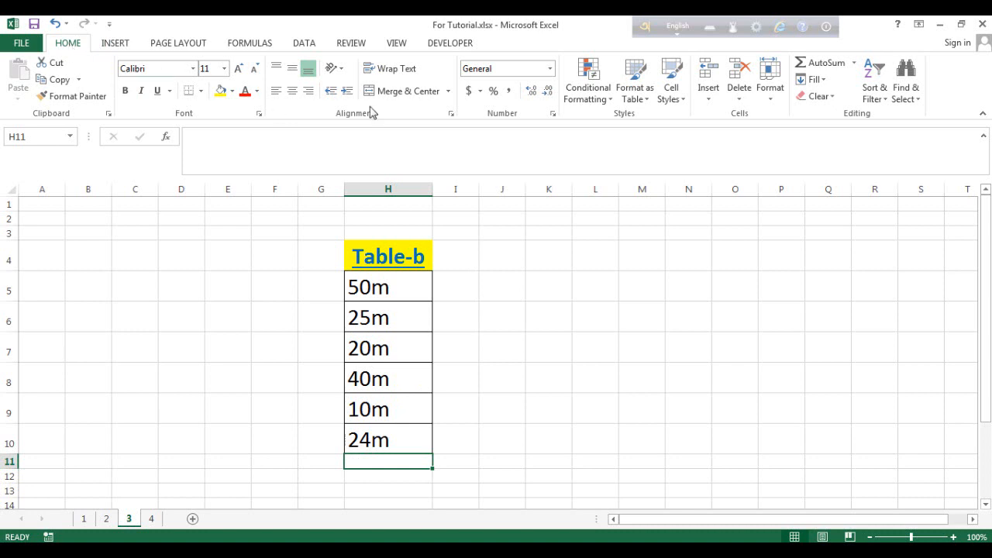
{"action": "left_click", "coordinate": [554, 115]}
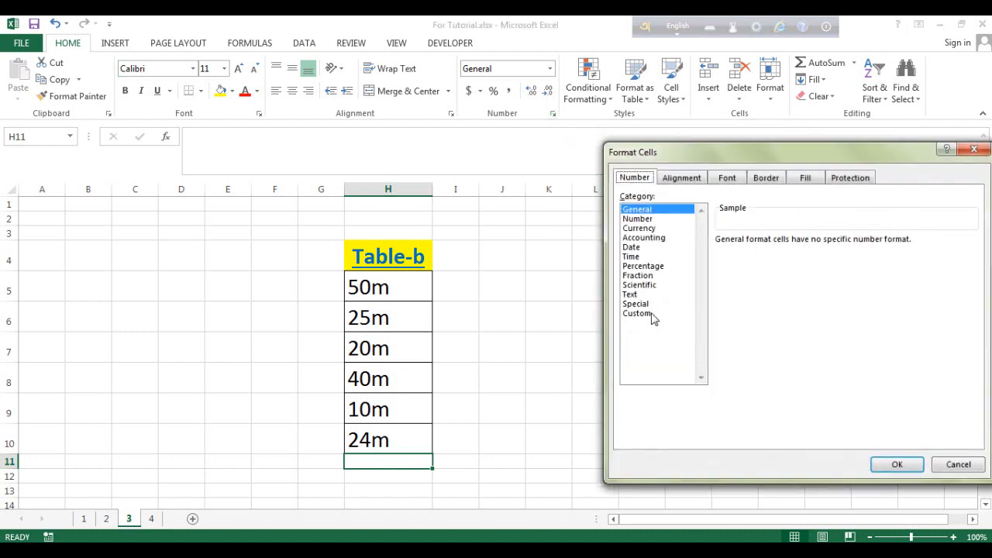
{"action": "left_click", "coordinate": [637, 313]}
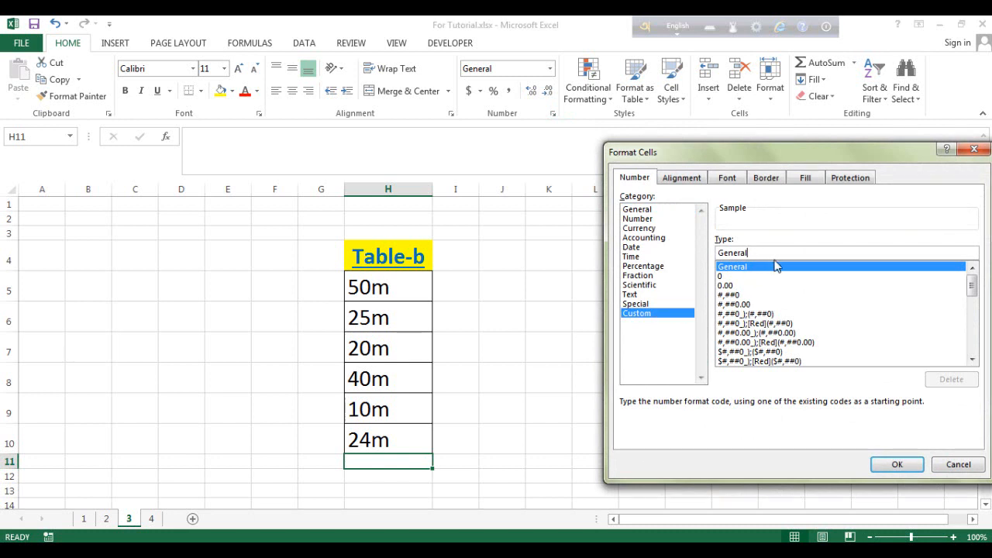
{"action": "key", "text": "BackSpace"}
{"action": "key", "text": "BackSpace"}
{"action": "key", "text": "BackSpace"}
{"action": "key", "text": "BackSpace"}
{"action": "key", "text": "BackSpace"}
{"action": "key", "text": "BackSpace"}
{"action": "key", "text": "BackSpace"}
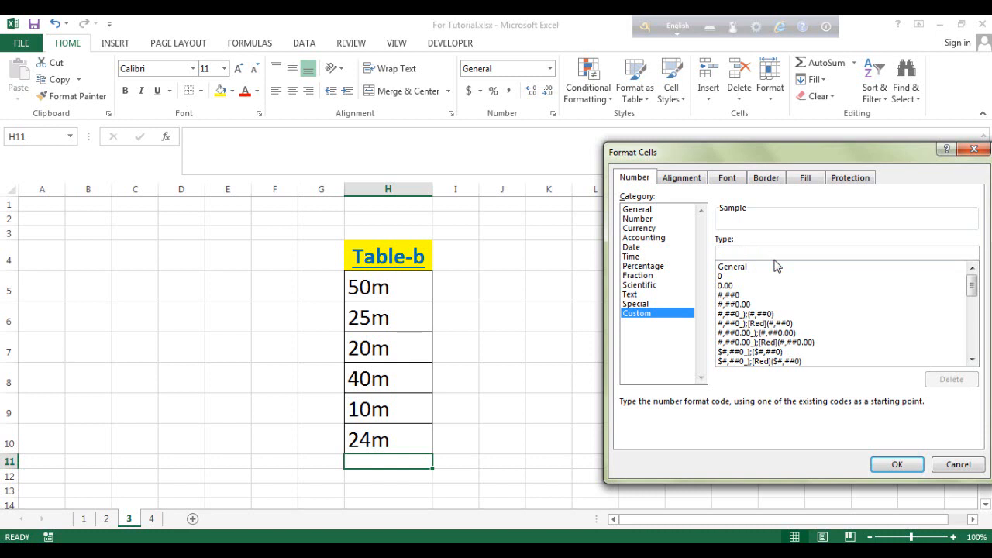
{"action": "type", "text": "0\""}
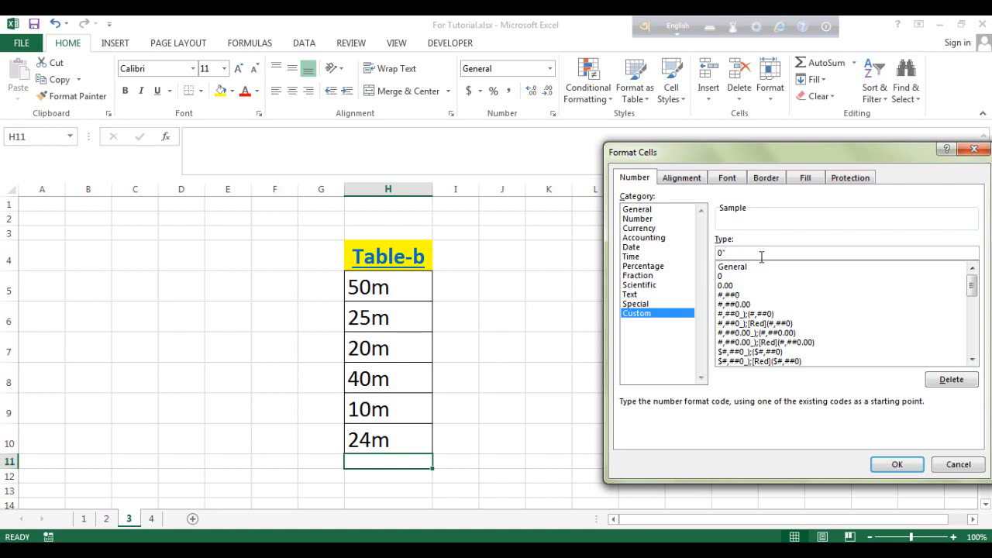
{"action": "type", "text": "m\""}
{"action": "left_click", "coordinate": [897, 466]}
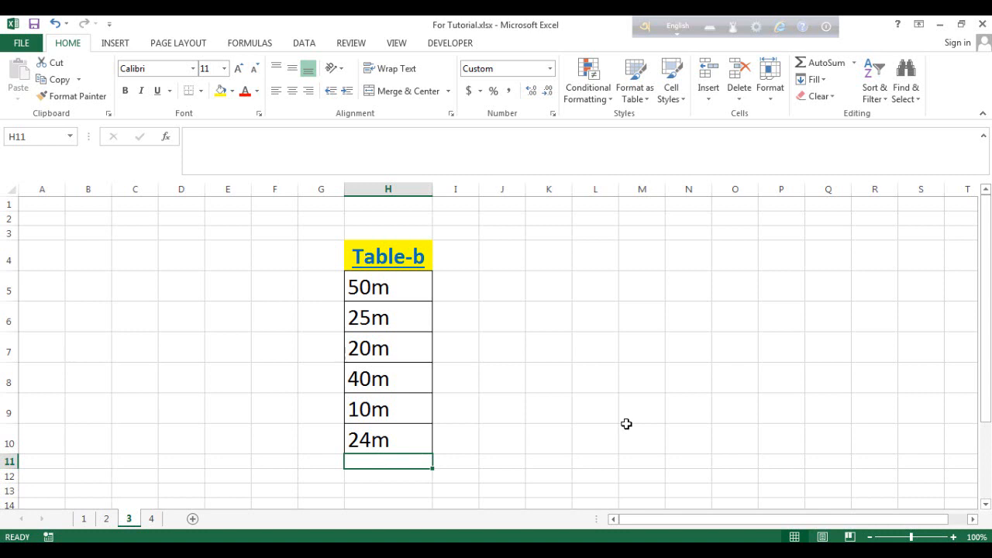
Total Table-b's text lengths in H11 with the array formula =SUM(SUBSTITUTE(H5:H10,"m","")+0)
{"action": "type", "text": "="}
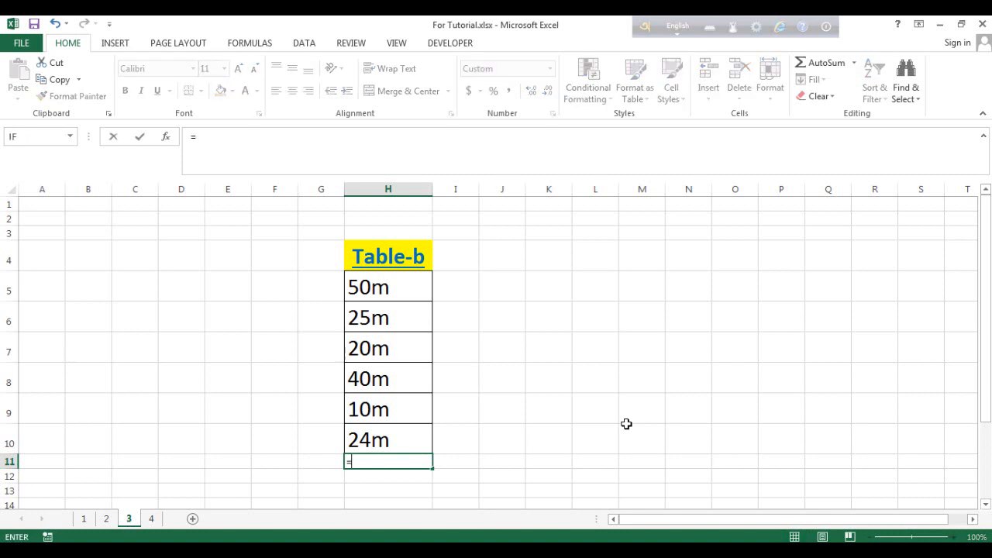
{"action": "type", "text": "sum"}
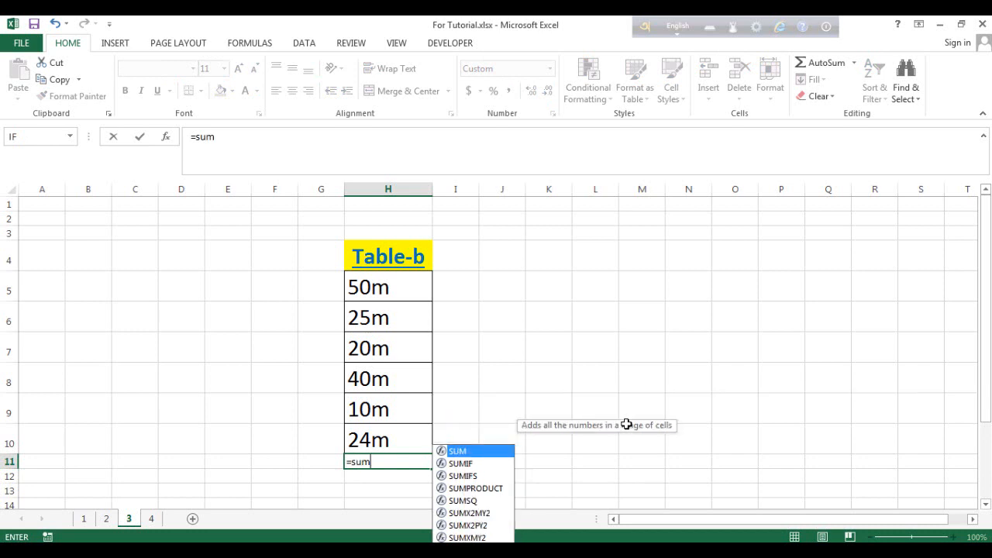
{"action": "type", "text": "(subs"}
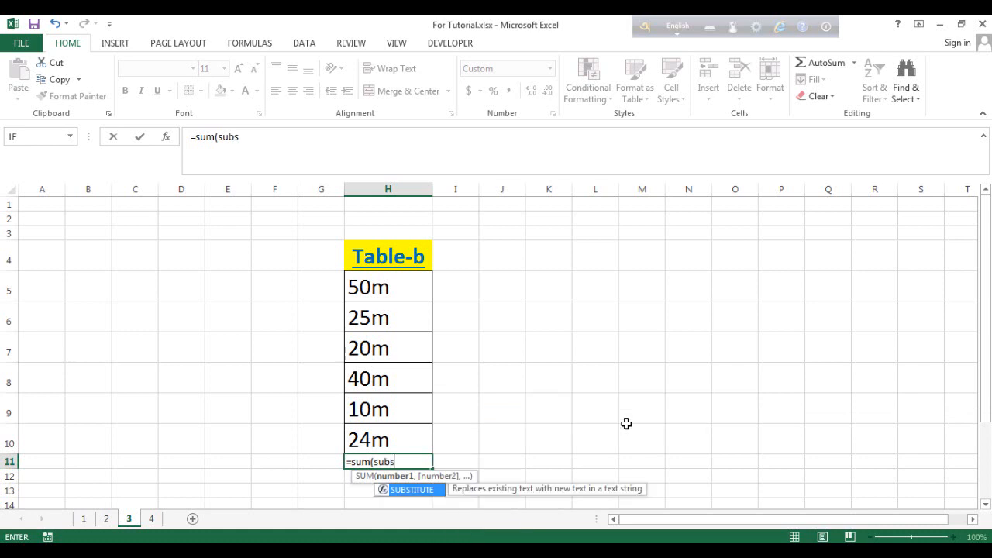
{"action": "key", "text": "Tab"}
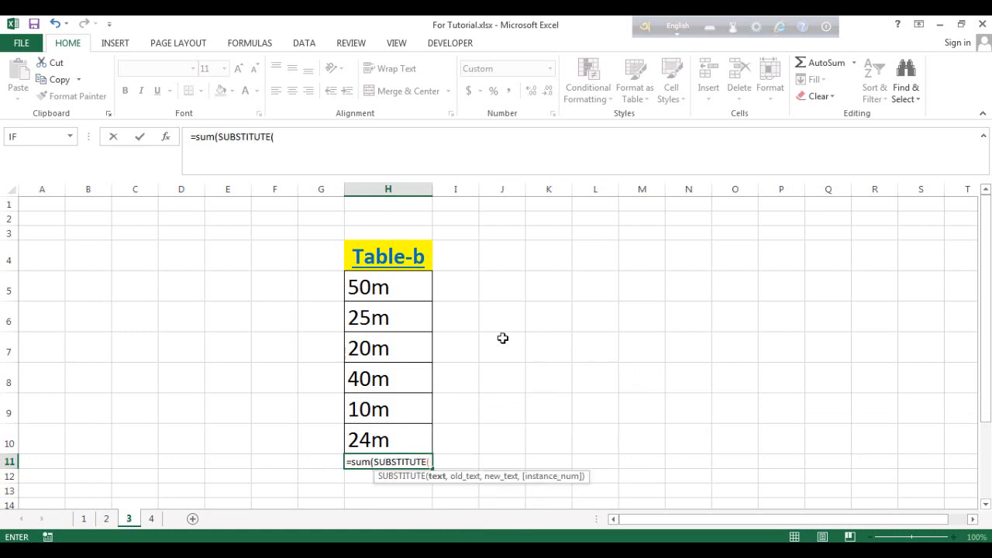
{"action": "left_click_drag", "start_coordinate": [394, 288], "coordinate": [376, 436]}
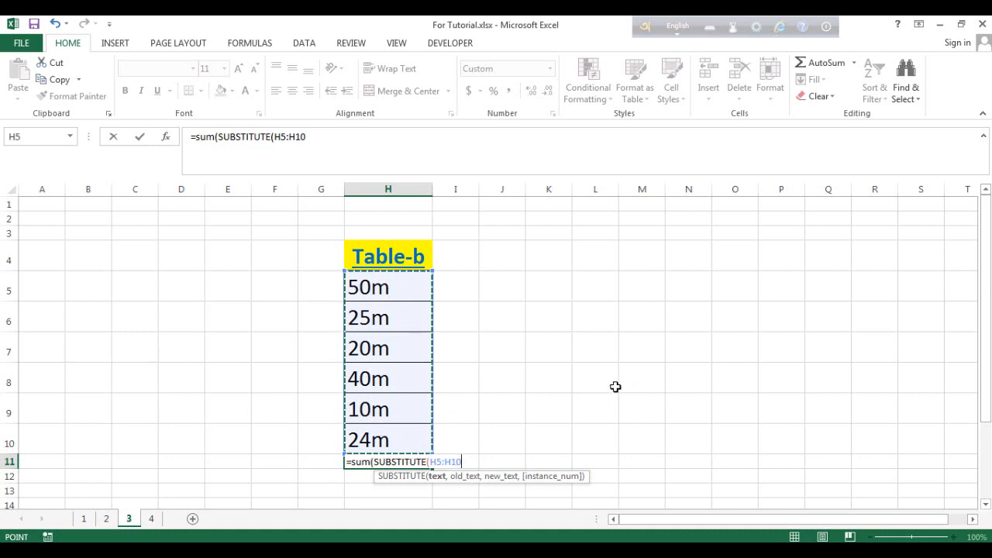
{"action": "type", "text": ","}
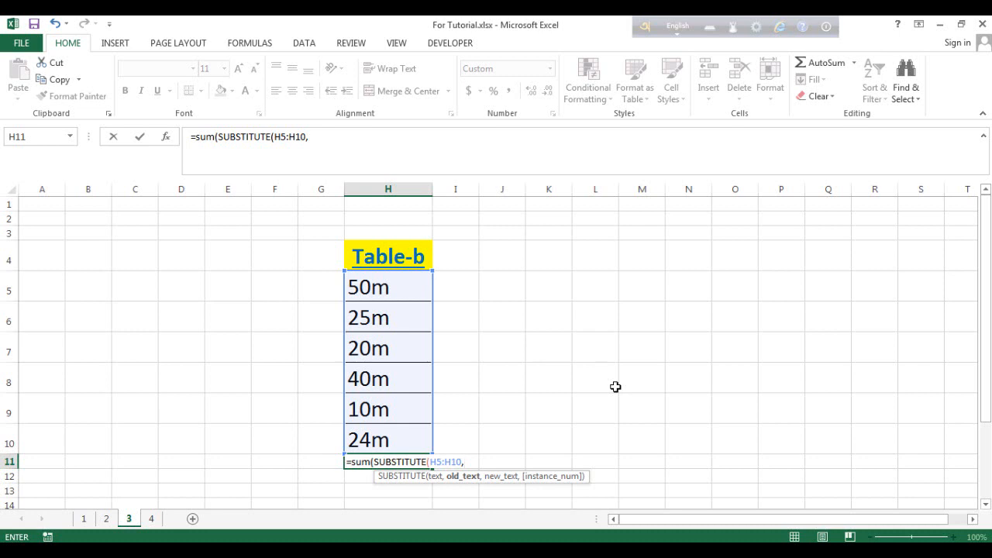
{"action": "type", "text": "\""}
{"action": "type", "text": "M"}
{"action": "type", "text": "m"}
{"action": "type", "text": "\""}
{"action": "type", "text": ","}
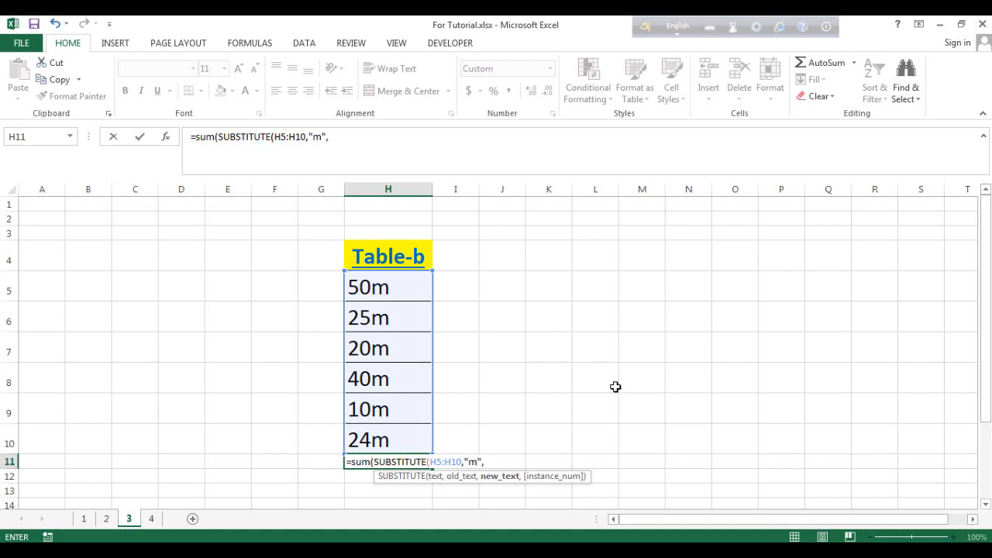
{"action": "type", "text": "\"\")"}
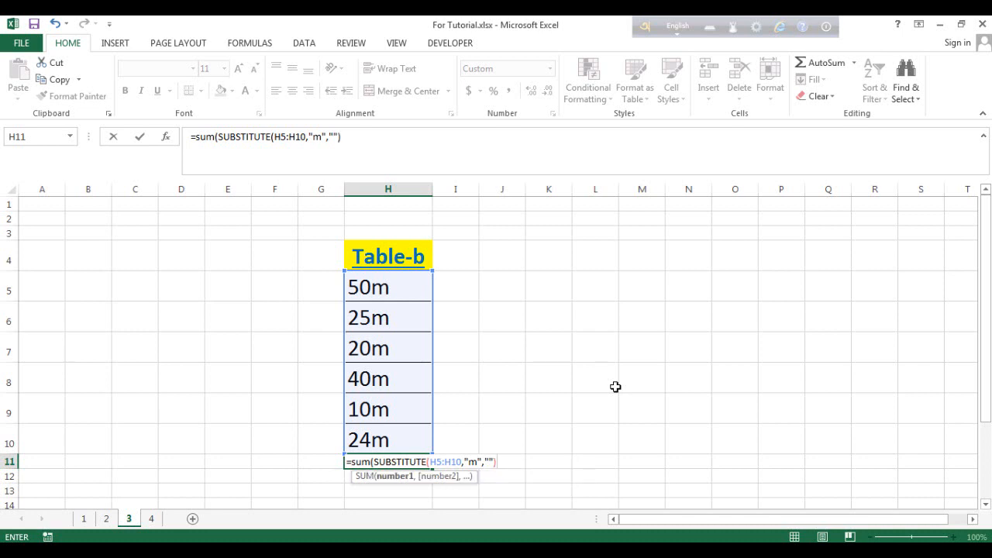
{"action": "type", "text": "+0)"}
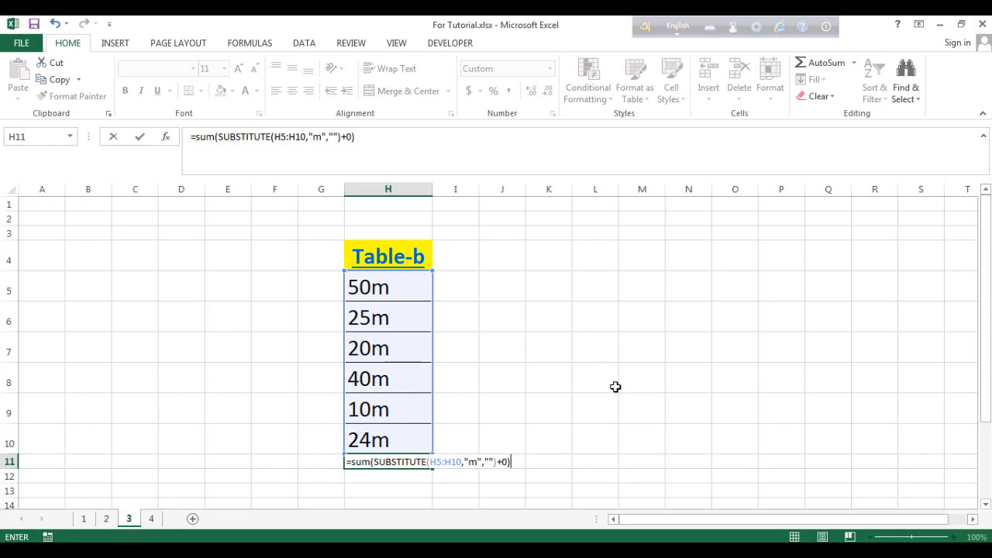
{"action": "key", "text": "ctrl+shift+Return"}
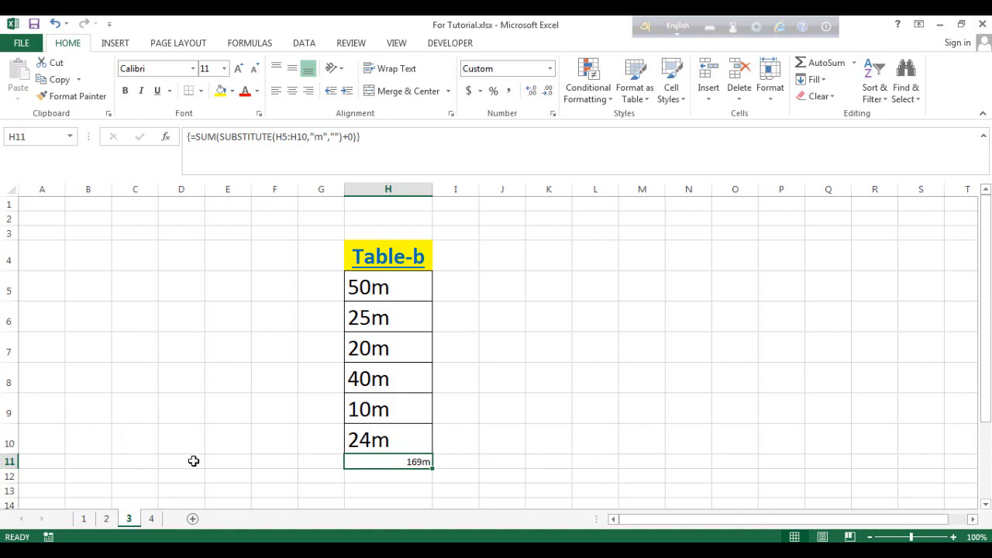
Apply the custom number format 0"pcs" to the empty total cell G11 below table-c on sheet 4
{"action": "left_click", "coordinate": [151, 519]}
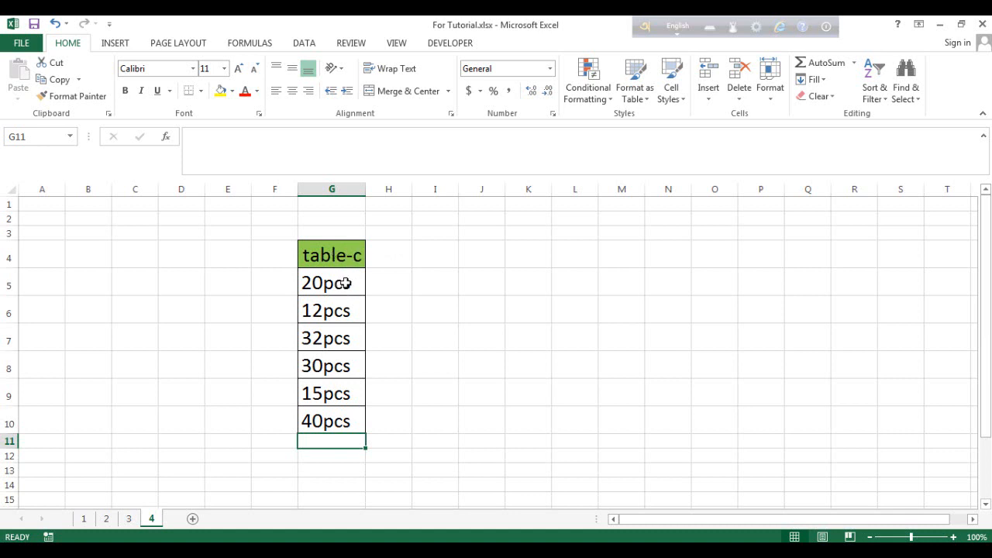
{"action": "left_click_drag", "start_coordinate": [345, 283], "coordinate": [338, 413]}
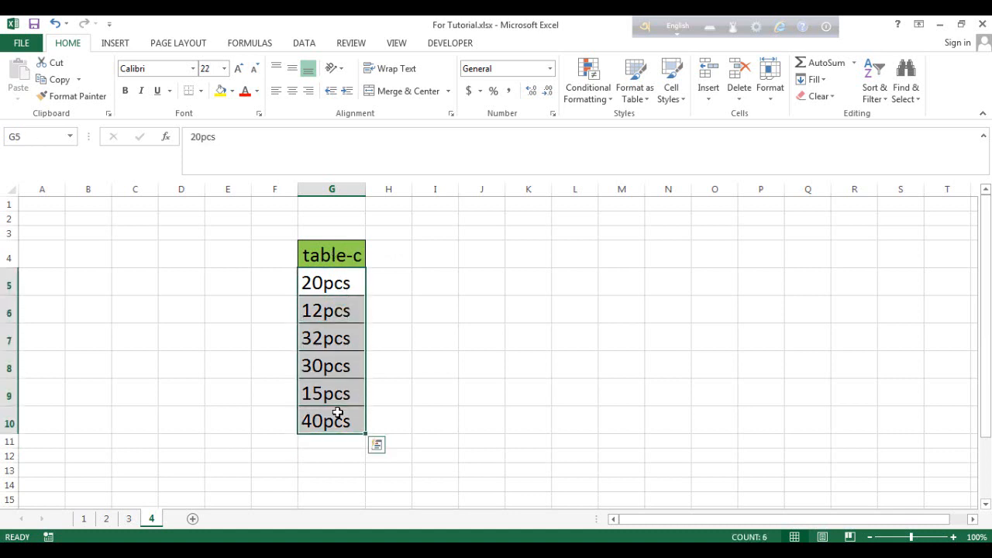
{"action": "left_click", "coordinate": [397, 284]}
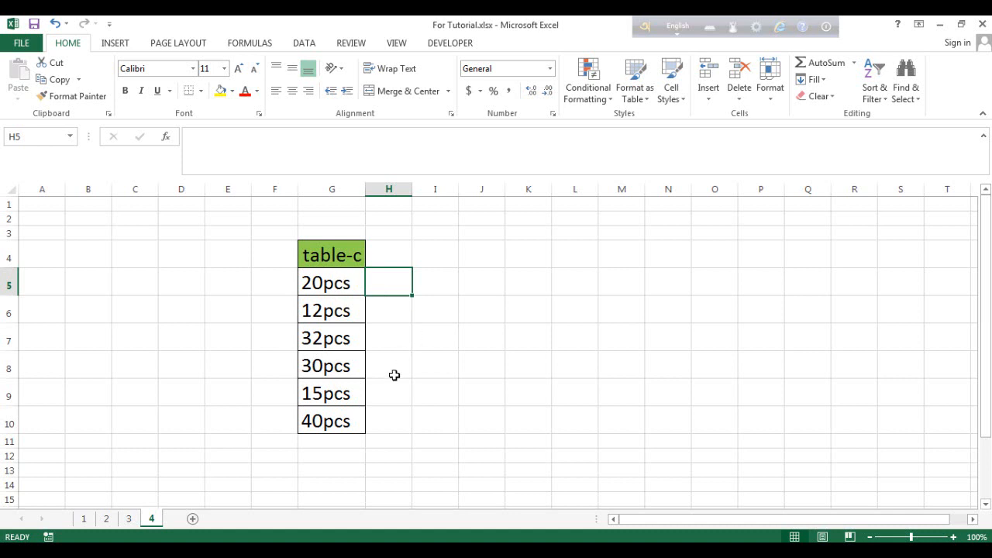
{"action": "left_click", "coordinate": [313, 440]}
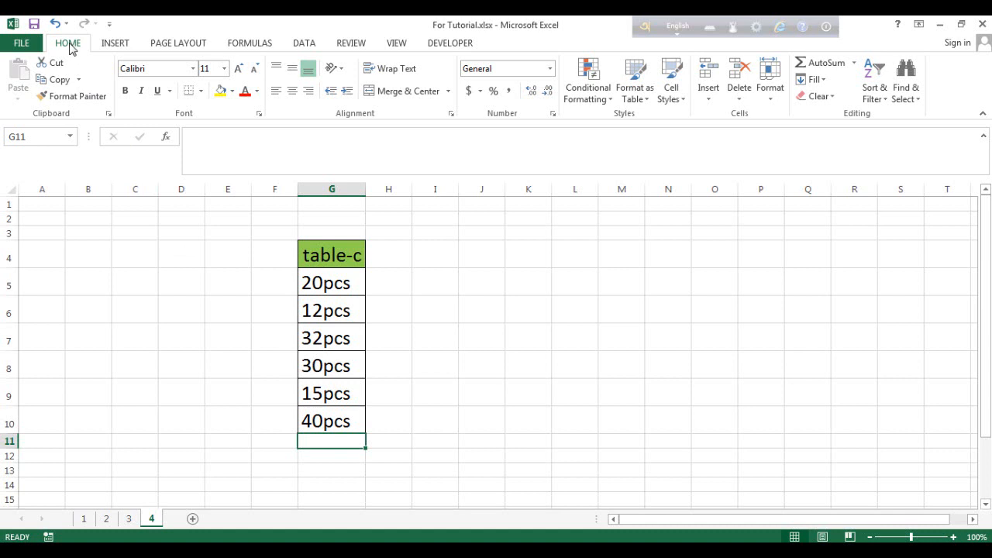
{"action": "left_click", "coordinate": [554, 114]}
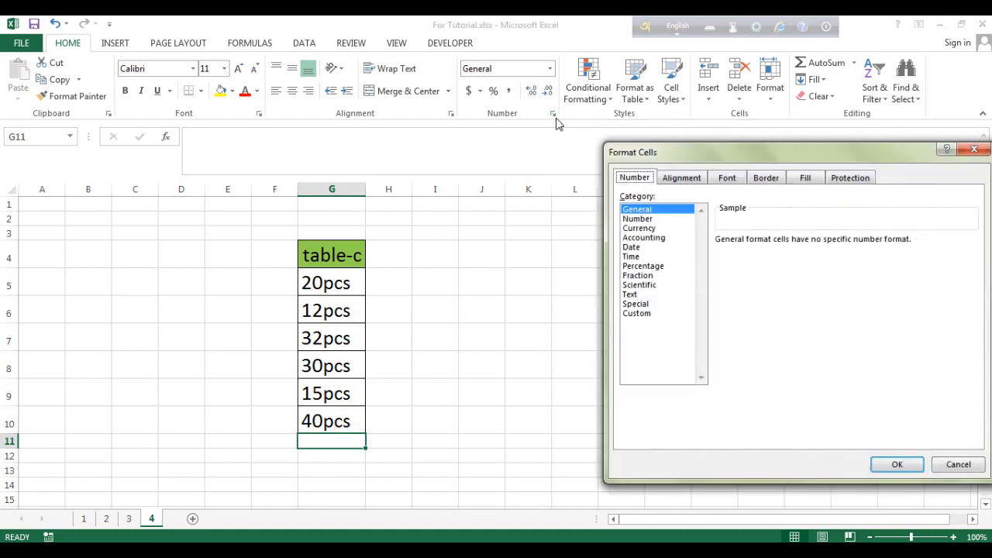
{"action": "left_click", "coordinate": [636, 313]}
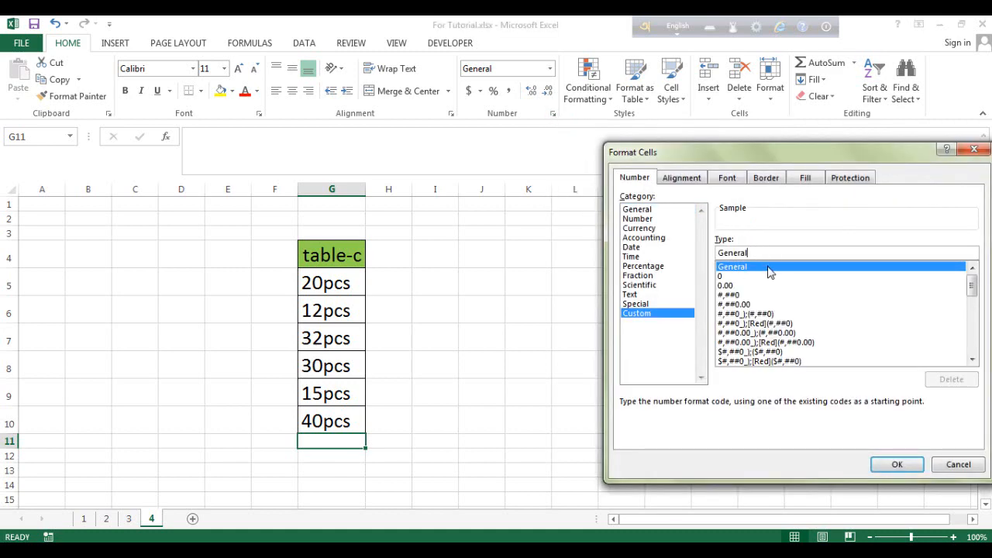
{"action": "key", "text": "BackSpace"}
{"action": "key", "text": "BackSpace"}
{"action": "key", "text": "BackSpace"}
{"action": "key", "text": "BackSpace"}
{"action": "key", "text": "BackSpace"}
{"action": "key", "text": "BackSpace"}
{"action": "key", "text": "BackSpace"}
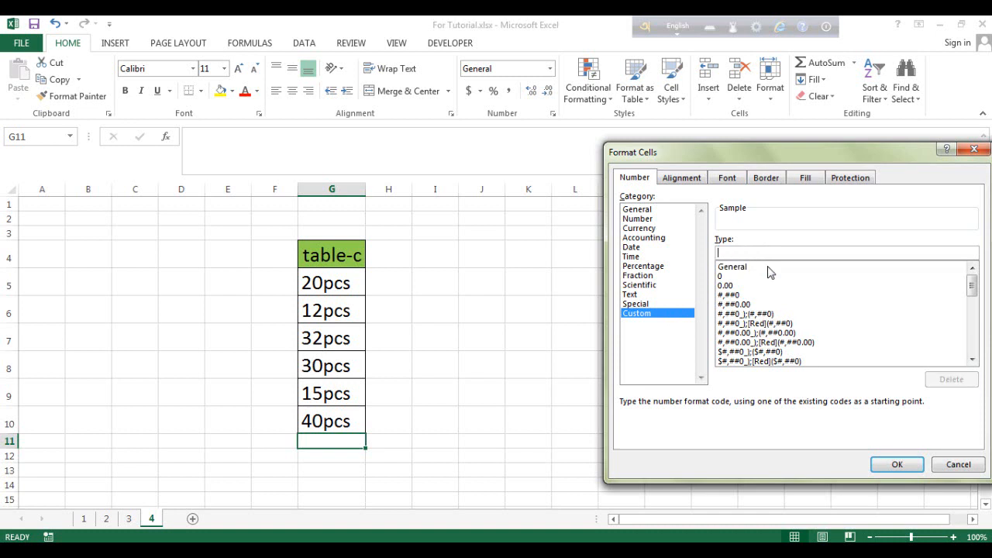
{"action": "type", "text": "0\""}
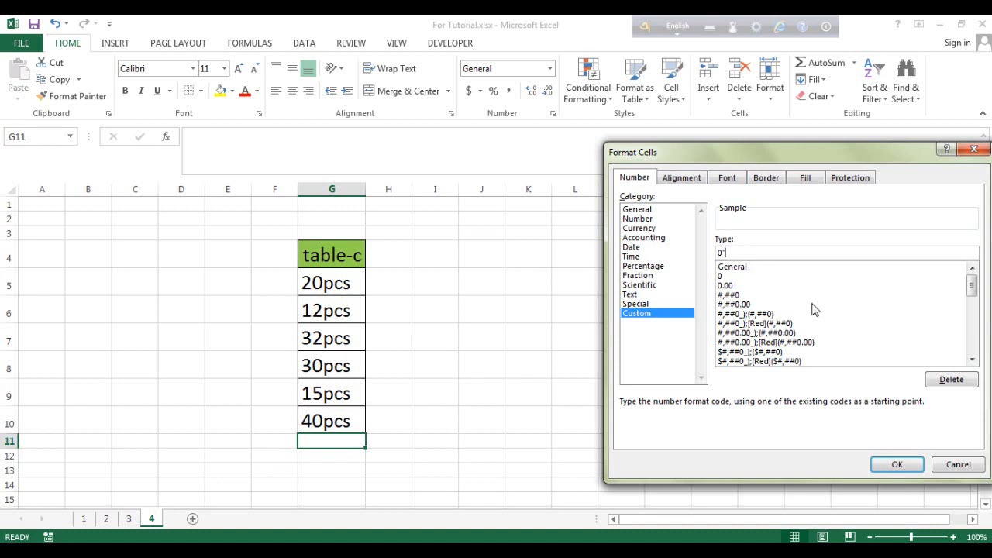
{"action": "type", "text": "pcs\""}
{"action": "left_click", "coordinate": [901, 467]}
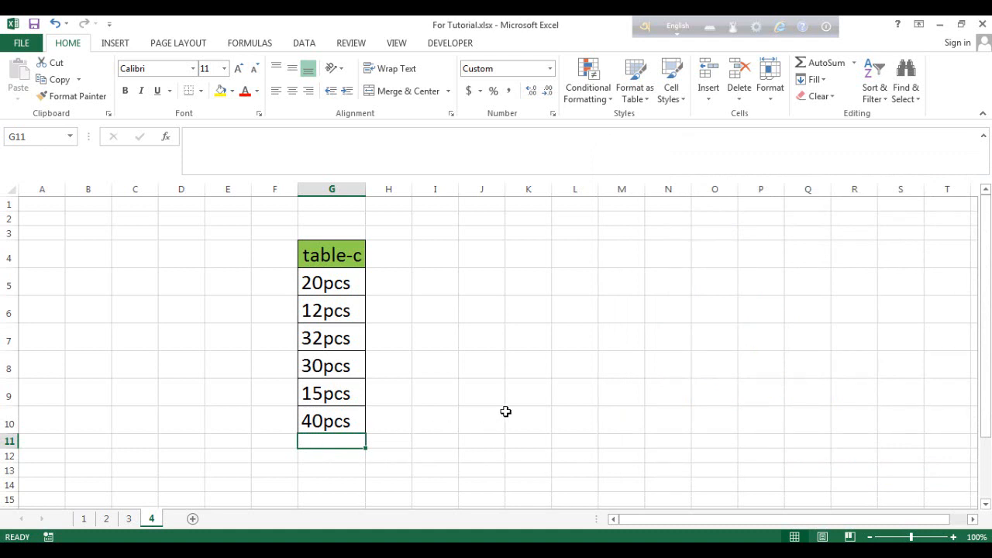
Total table-c's text quantities in G11 with the array formula =SUM(SUBSTITUTE(G5:G10,"pcs","")+0)
{"action": "type", "text": "=su"}
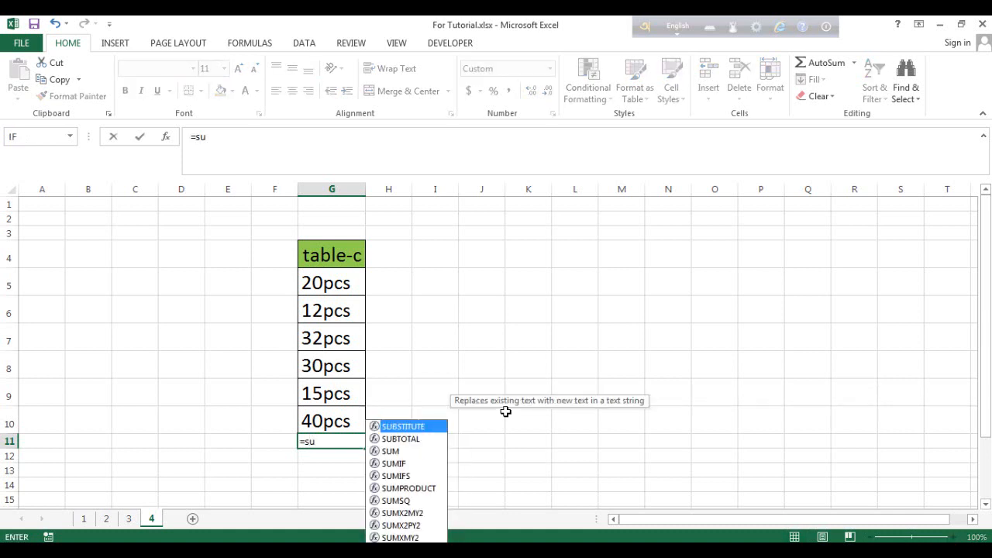
{"action": "type", "text": "m("}
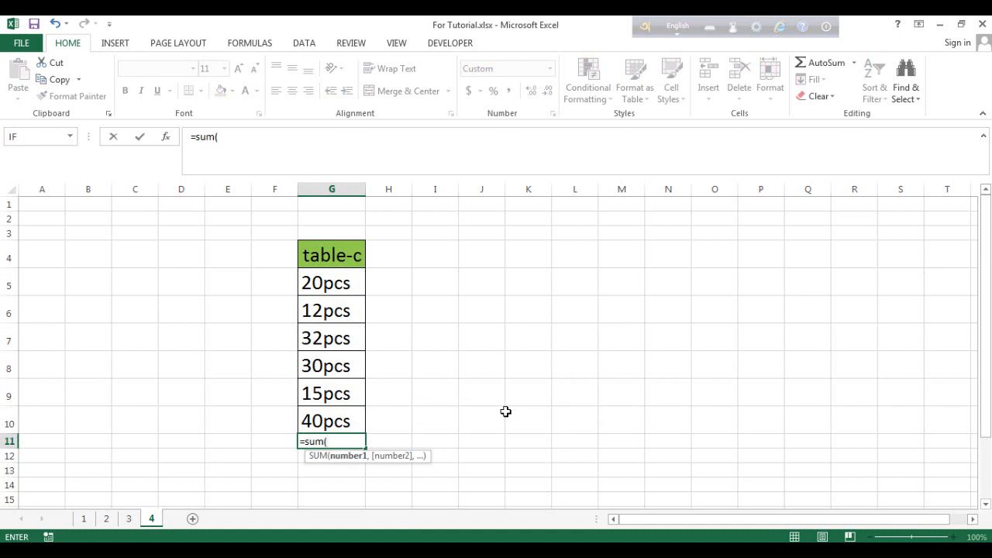
{"action": "type", "text": "sub"}
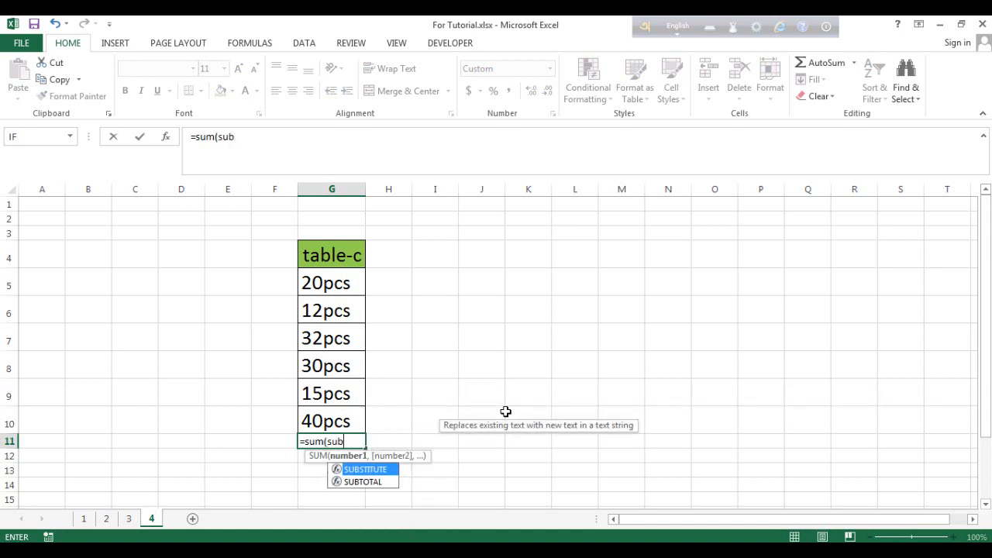
{"action": "type", "text": "s"}
{"action": "key", "text": "Tab"}
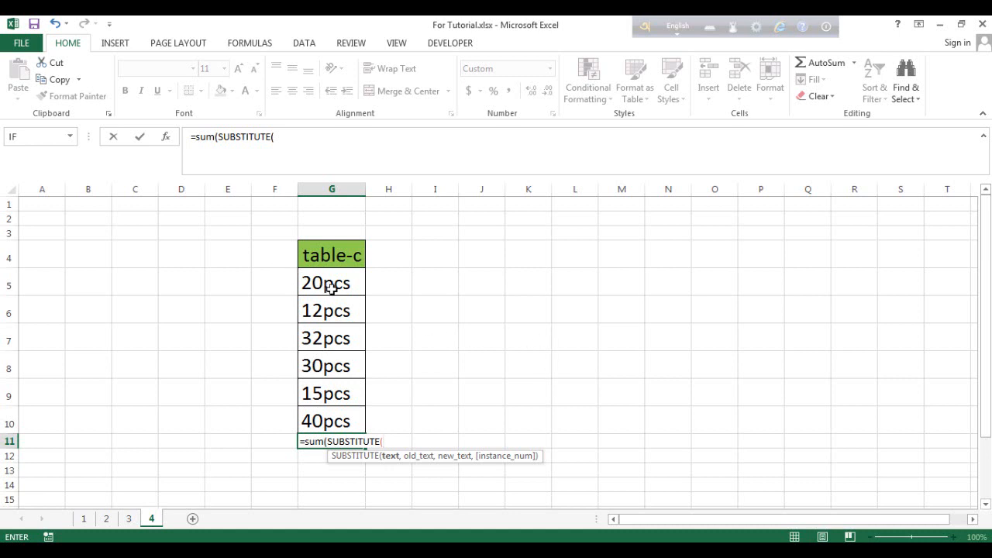
{"action": "left_click_drag", "start_coordinate": [331, 287], "coordinate": [330, 418]}
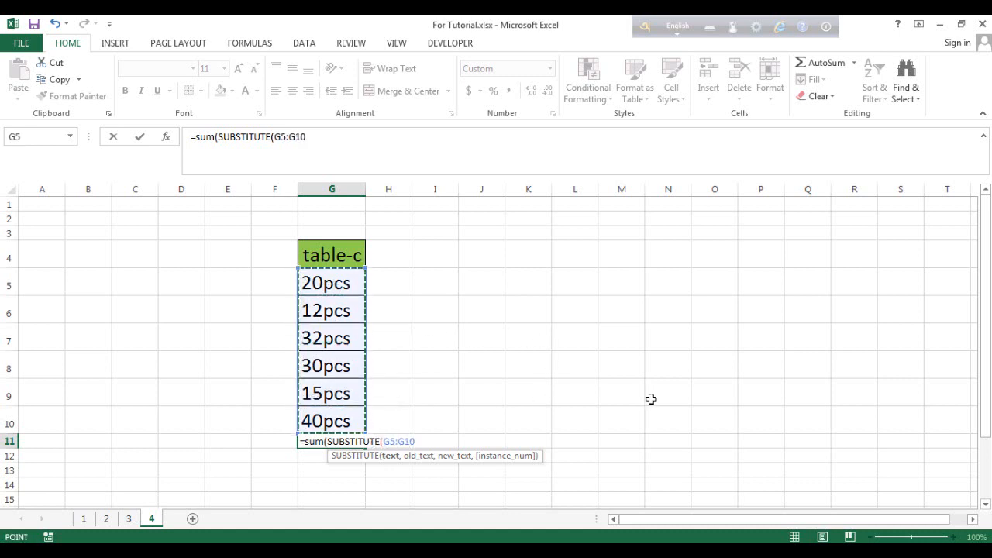
{"action": "type", "text": ","}
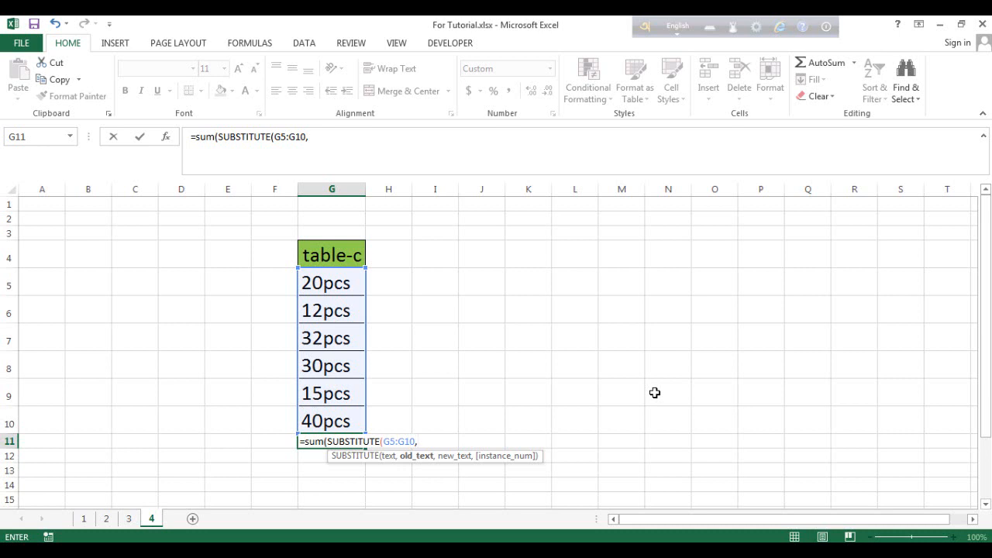
{"action": "type", "text": "\""}
{"action": "type", "text": "pcs\","}
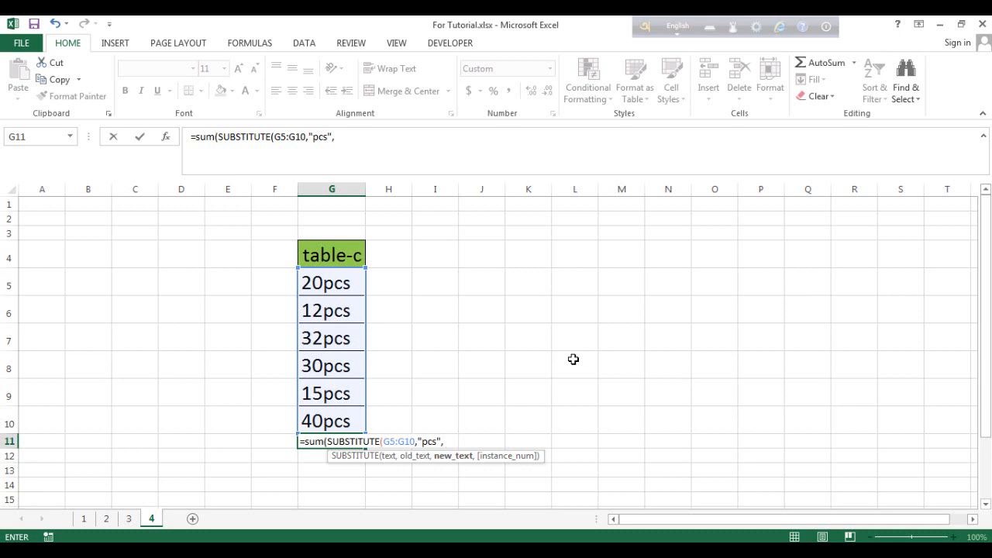
{"action": "type", "text": "\"\")"}
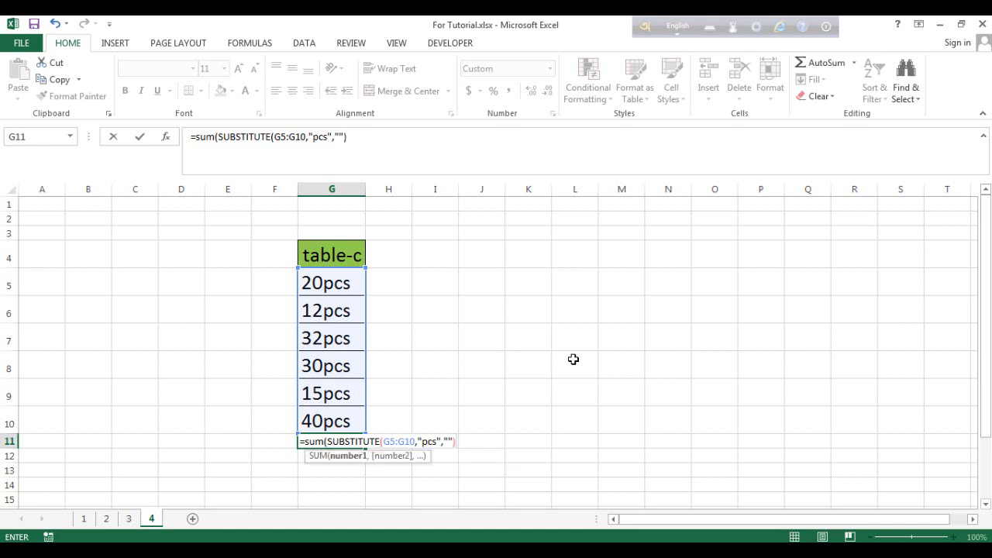
{"action": "type", "text": "+0)"}
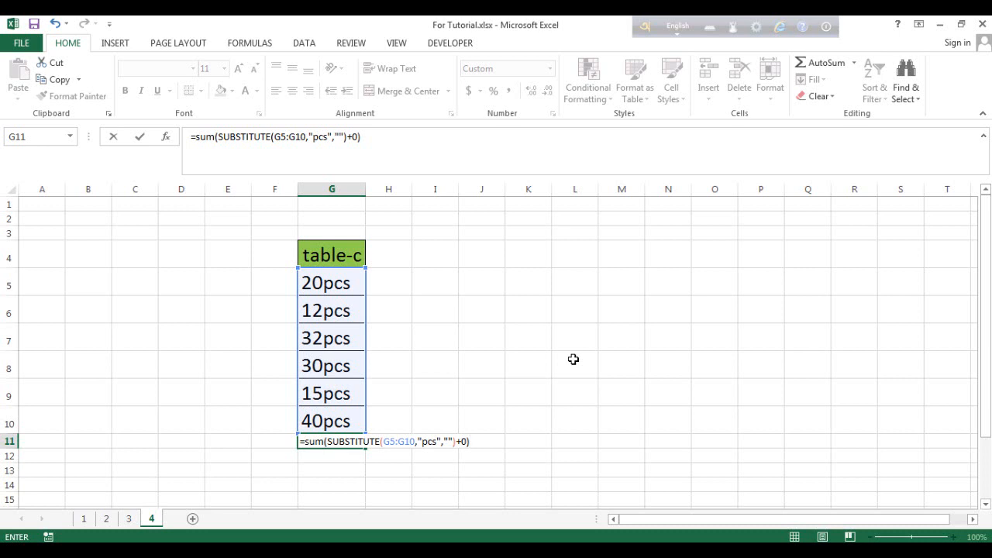
{"action": "key", "text": "ctrl+shift+Return"}
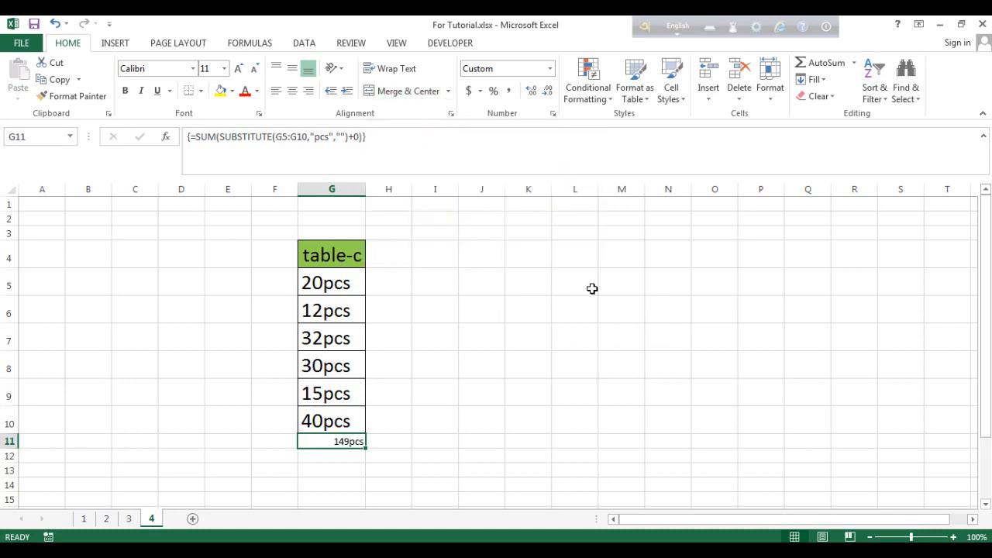
{"action": "left_click", "coordinate": [824, 552]}
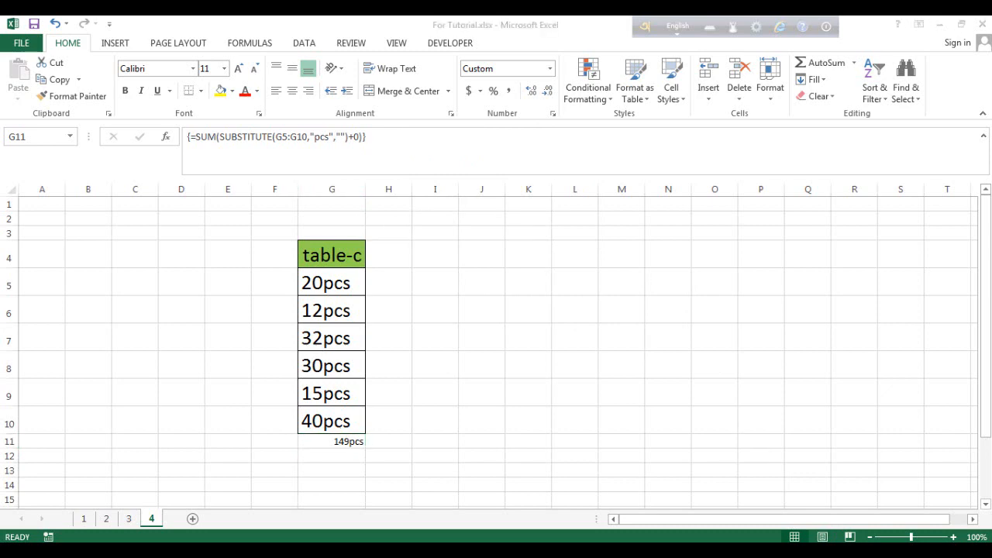